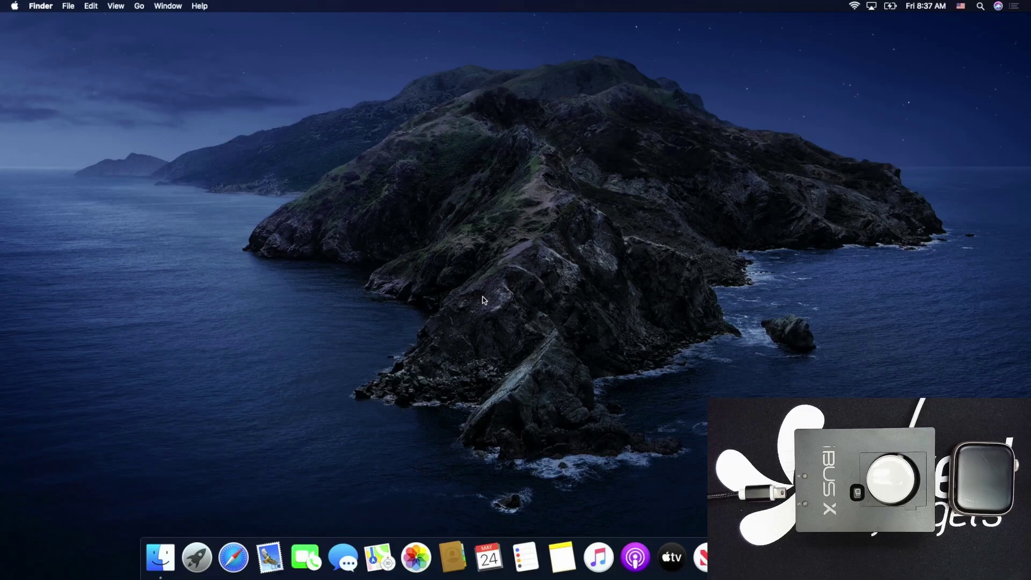
Launch Safari and load mfcbox.com
left_click(232, 558)
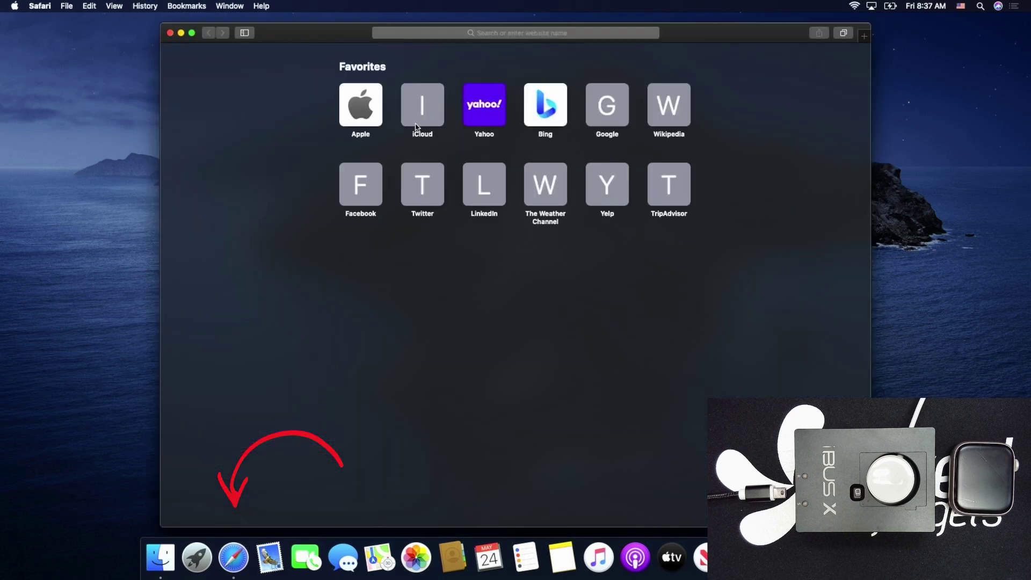
left_click(452, 33)
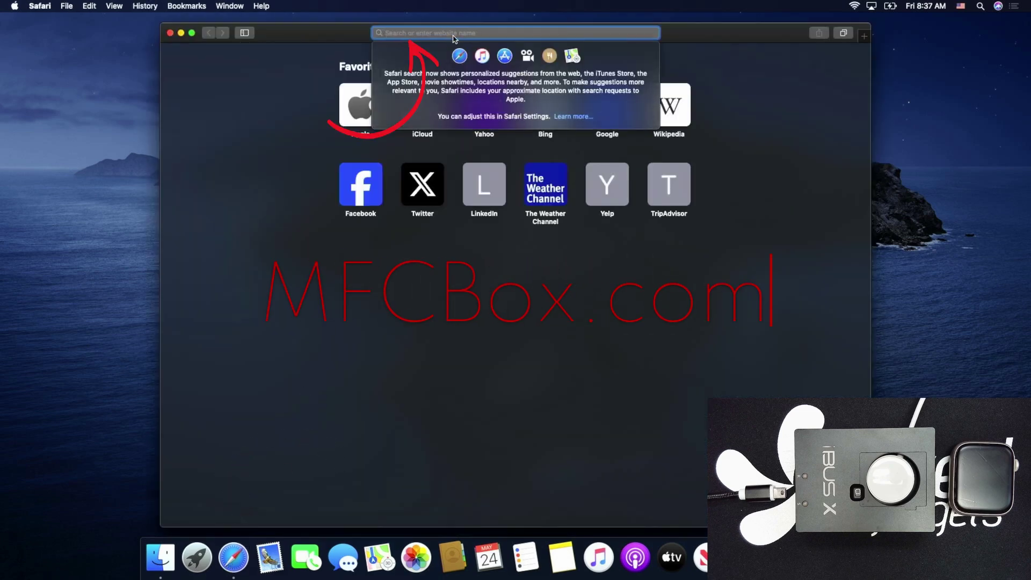
type("mfcb")
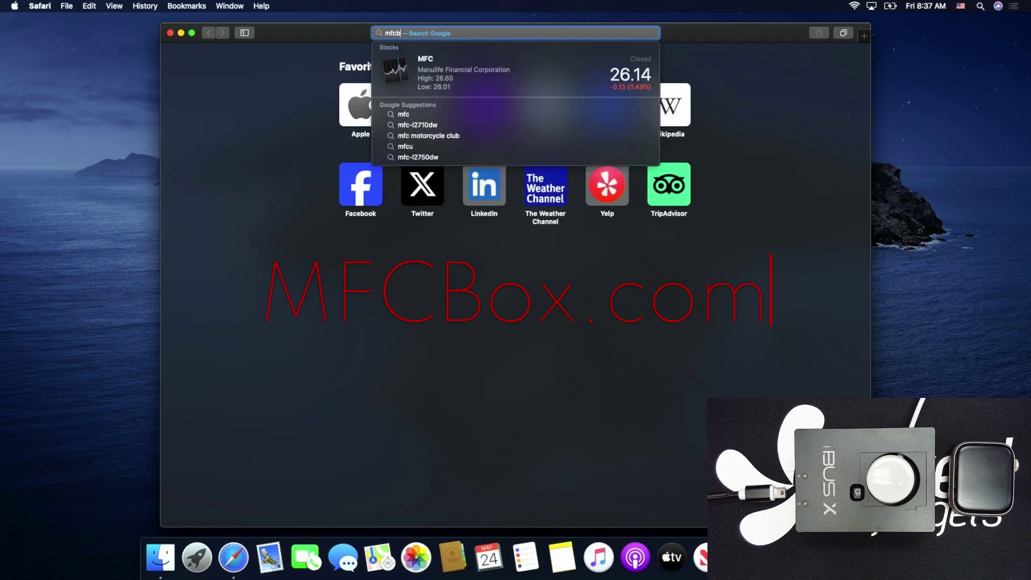
type("ox.com")
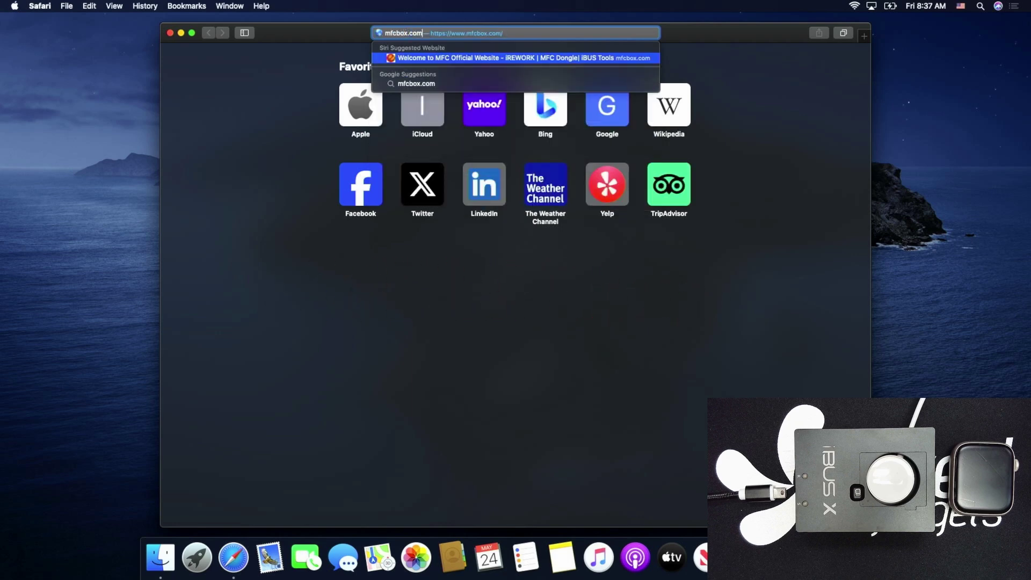
key("Return")
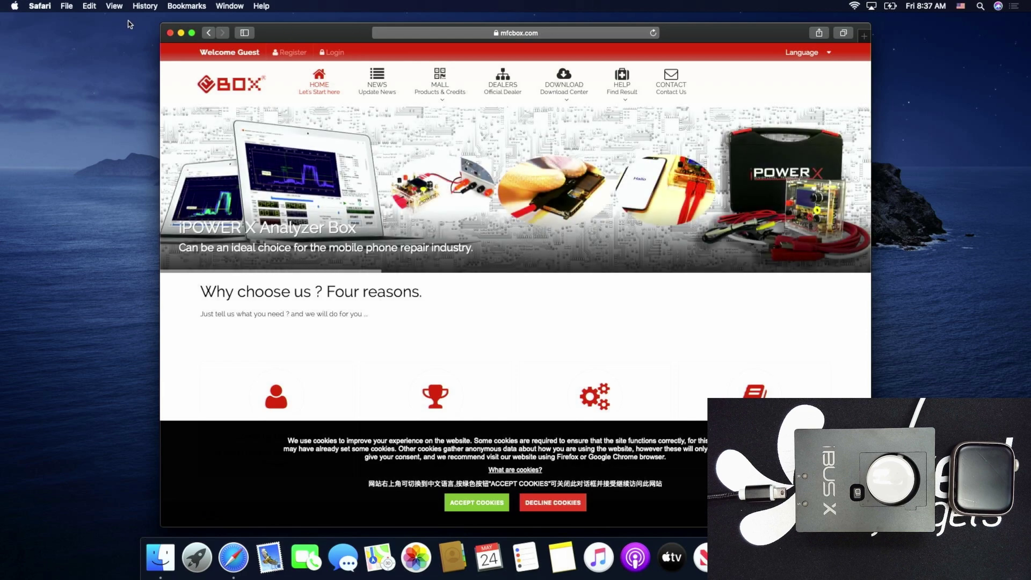
Maximise the window and begin registration with the account name, e-mail address and password
left_click(191, 33)
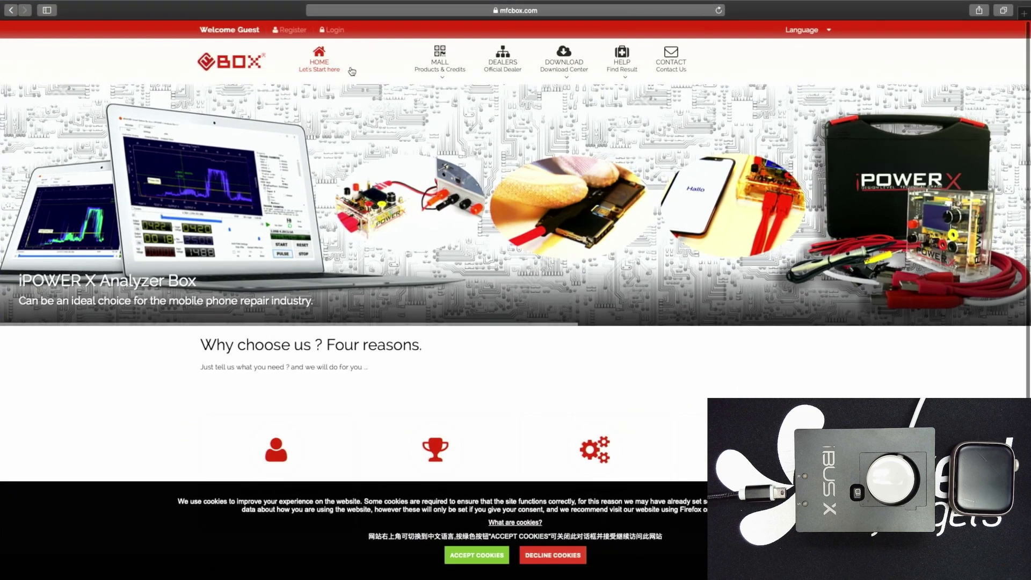
left_click(307, 31)
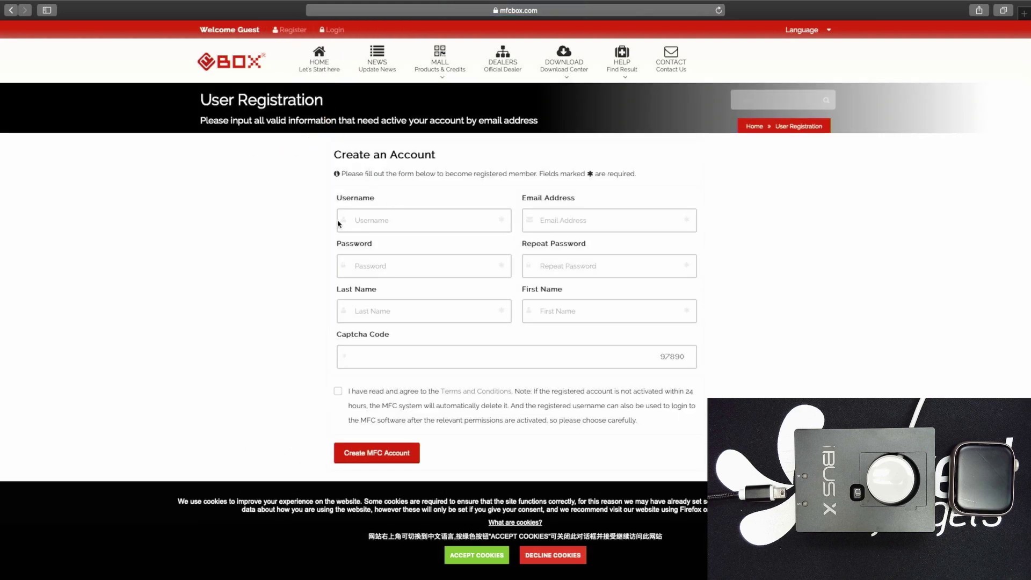
type("Injured Gadgets")
key("Tab")
key("Tab")
type("********")
Complete the remaining name and postcode fields, create the account, and log in with its credentials
key("Tab")
type("********")
key("Tab")
type("Gadgets")
key("Tab")
type("Injured")
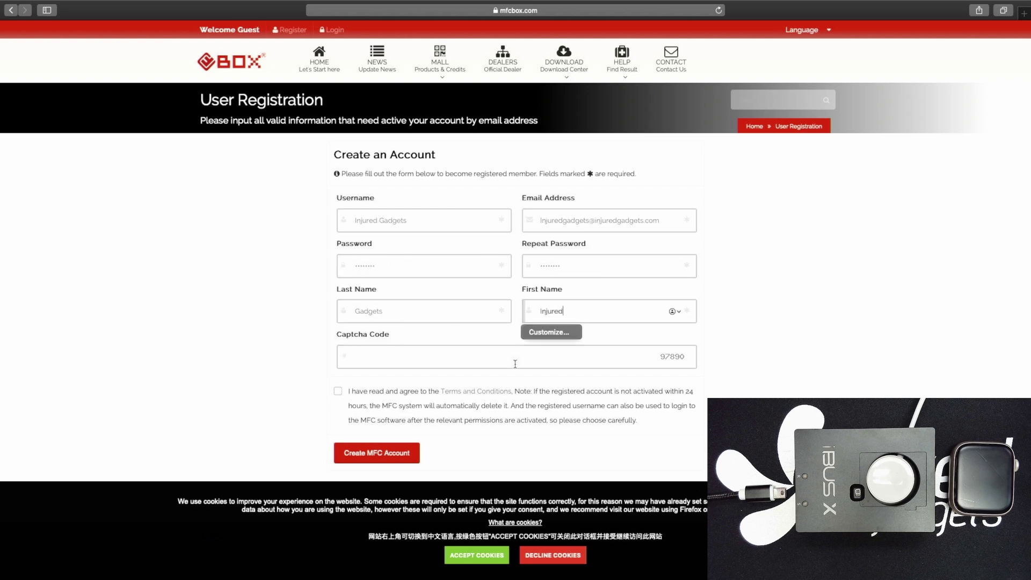
key("Tab")
type("97890")
left_click(338, 391)
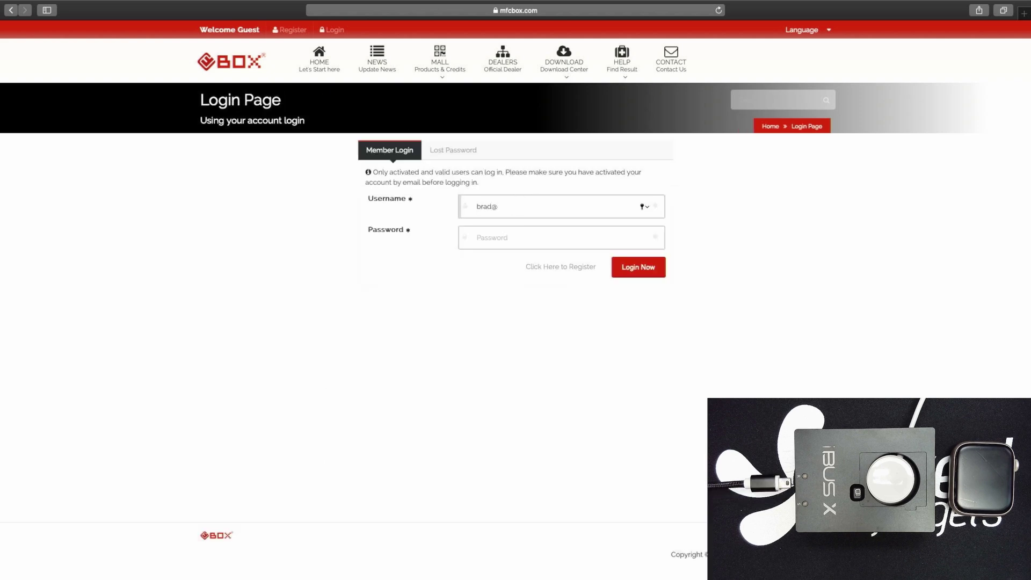
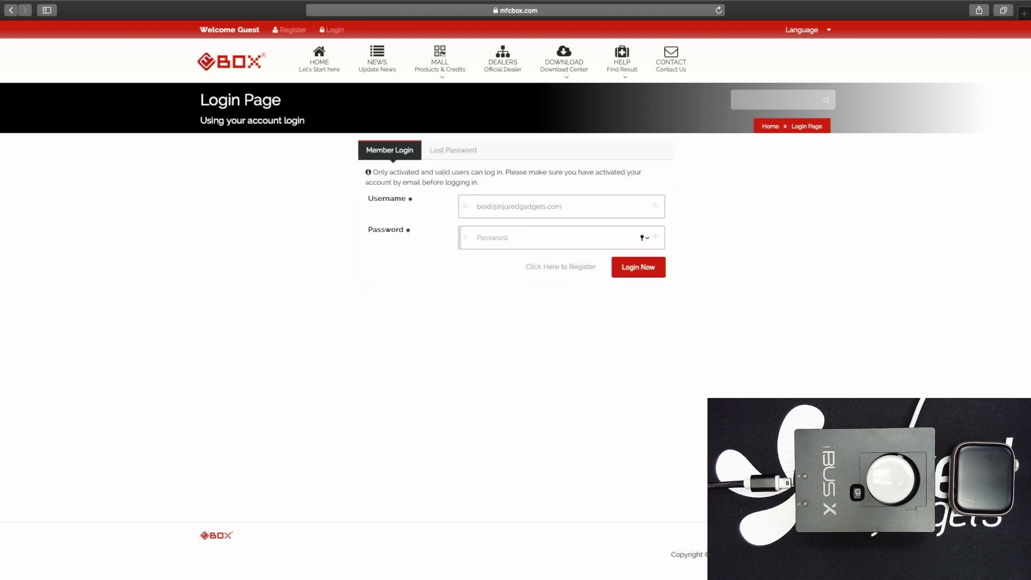
type("********")
key("Return")
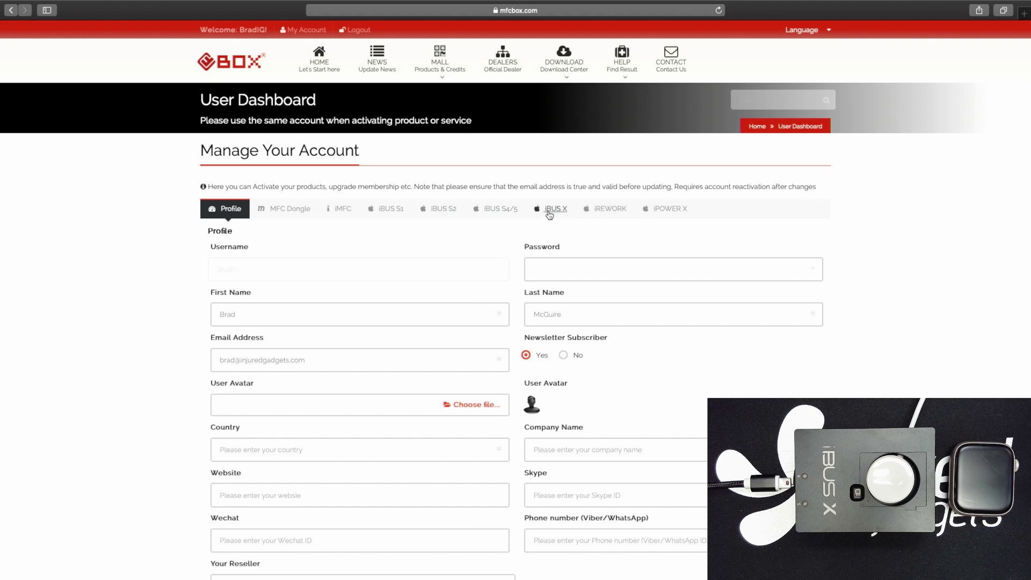
Open the iBUS X activation tab and paste the device serial number into its field
left_click(549, 213)
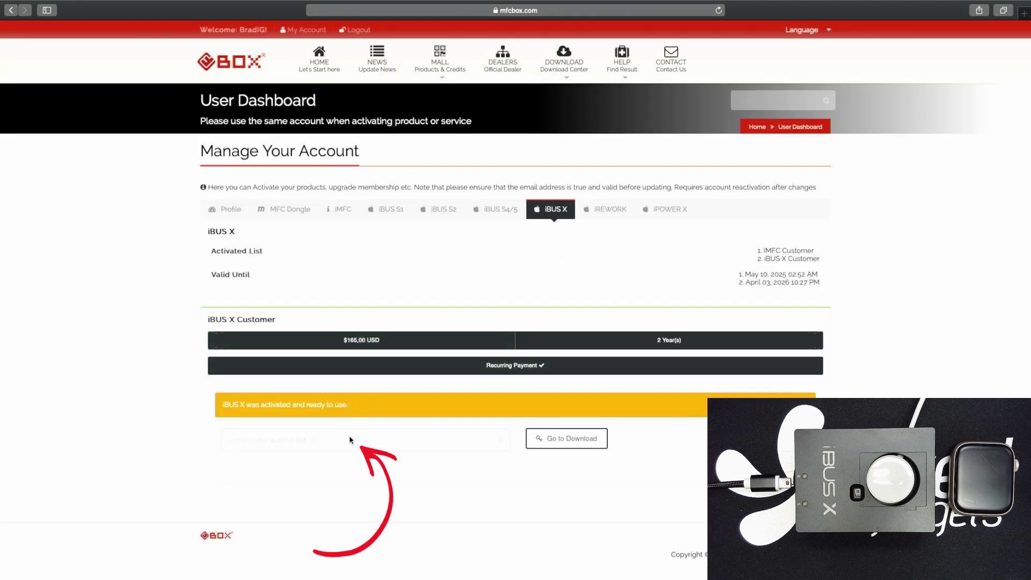
left_click(346, 440)
key("super+v")
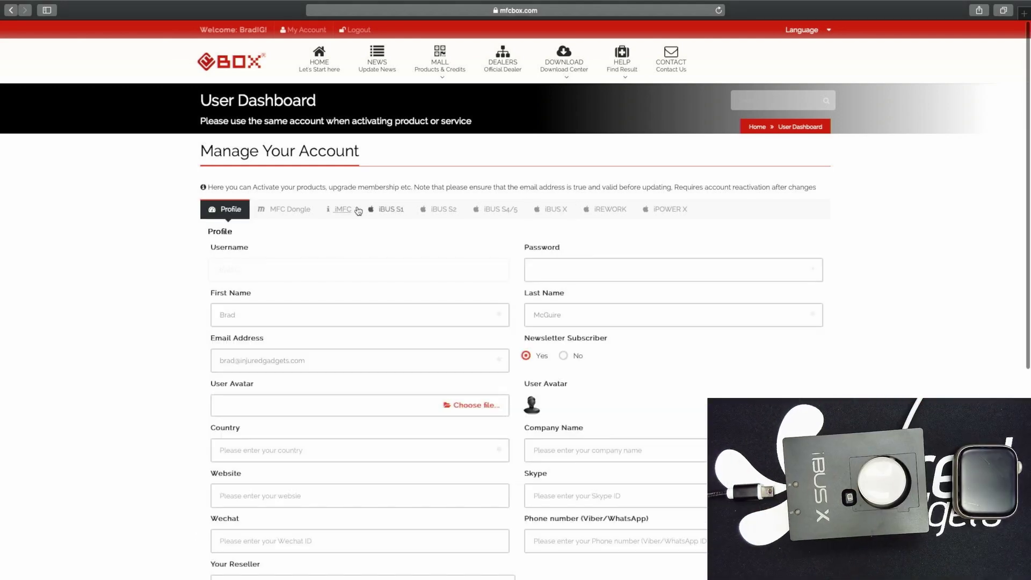
Show the iMFC subscription details: activated, $72.00 USD for 1 year, recurring payment
left_click(339, 209)
scroll(454, 341, "down", 2)
scroll(432, 349, "up", 2)
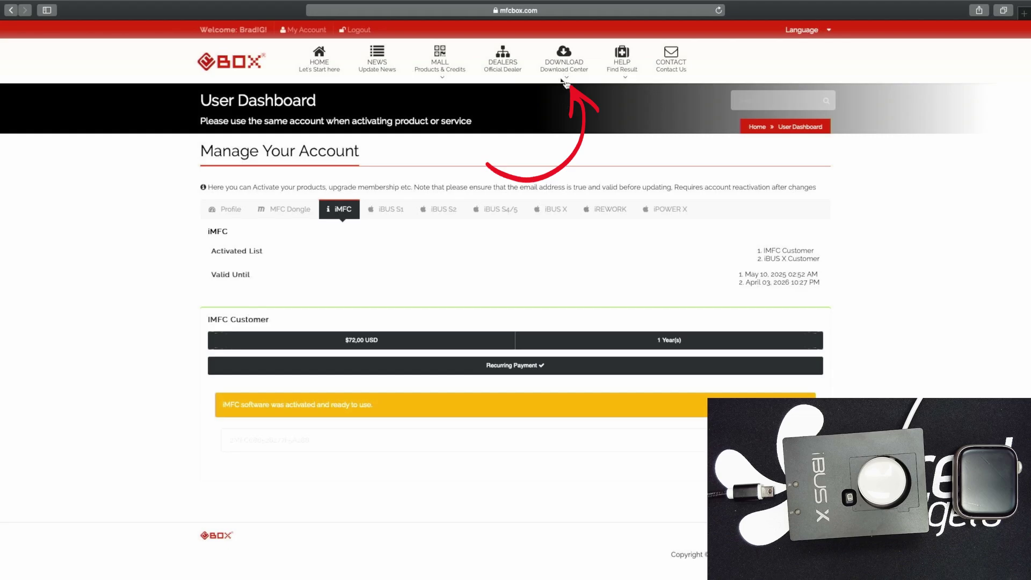
Download the MFC Software MacOs Version V4.2 Build 2 installer from Download Center, allowing site downloads
mouse_move(564, 68)
left_click(565, 91)
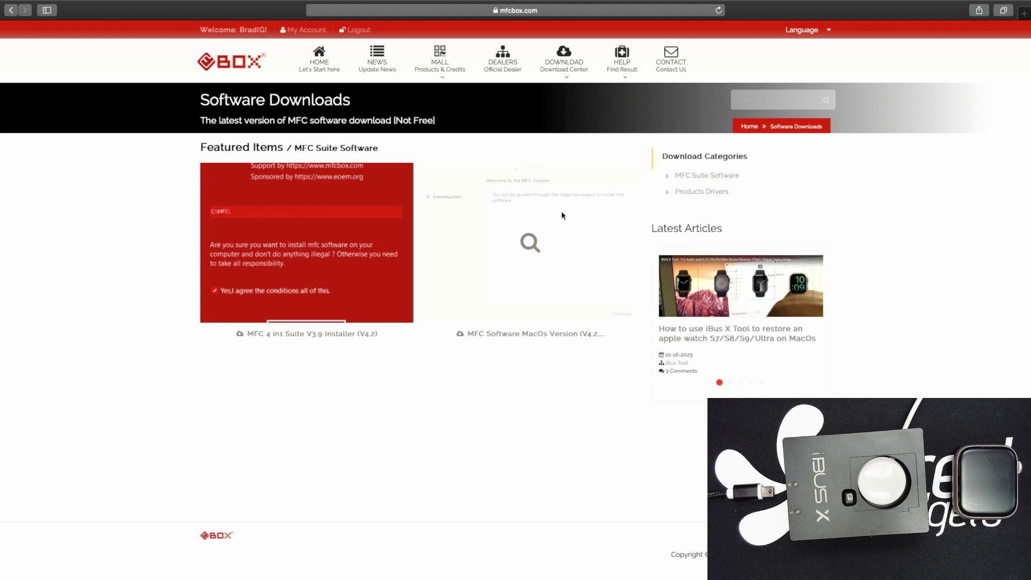
left_click(558, 333)
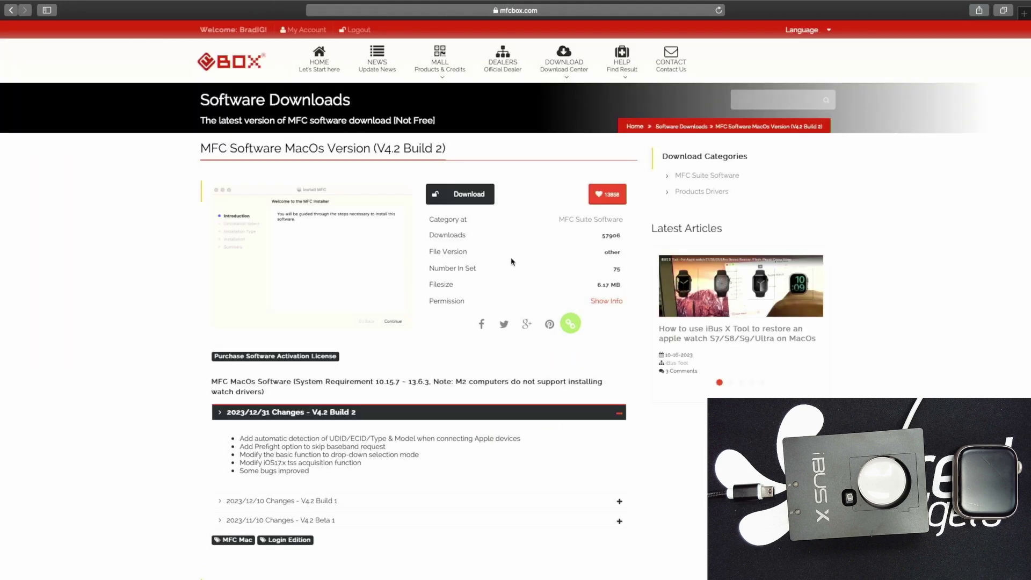
mouse_move(161, 272)
left_mouse_down()
mouse_move(379, 379)
mouse_move(422, 385)
left_mouse_up()
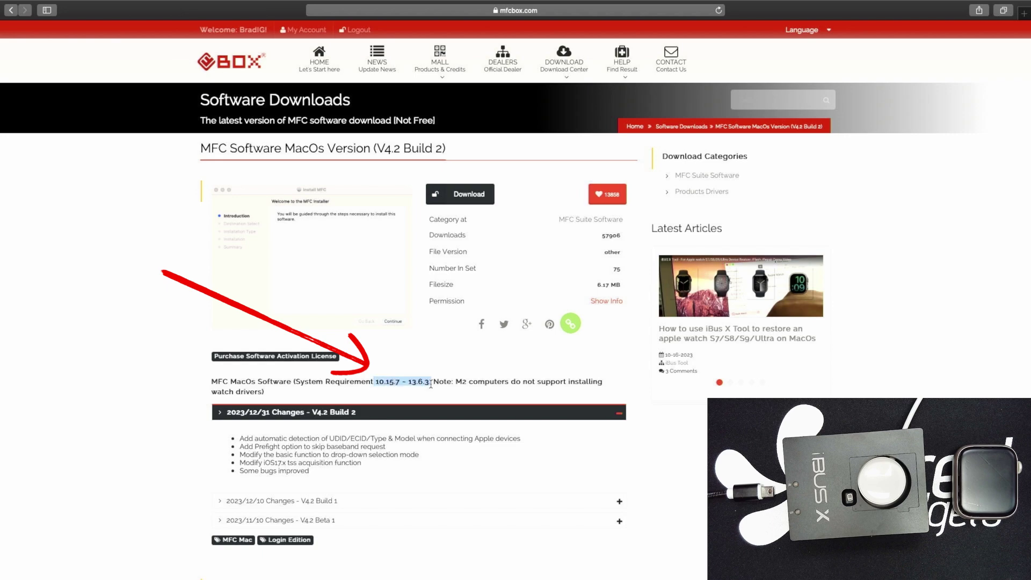
left_click(458, 310)
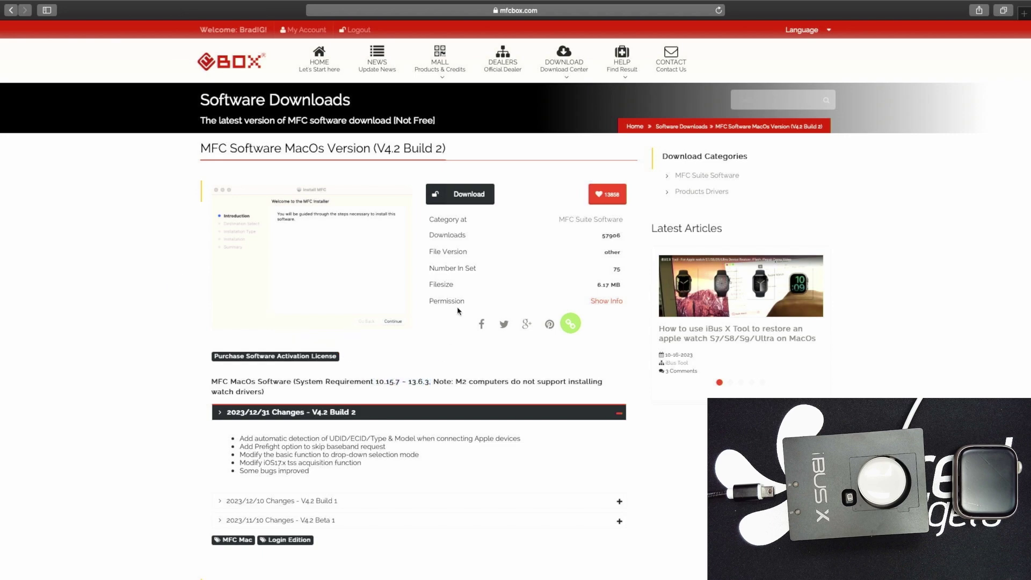
left_click(466, 194)
left_click(610, 324)
Download the 387.3 MB Apple Watch MAC OS Driver .rar and check Safari's downloads list
left_click(684, 194)
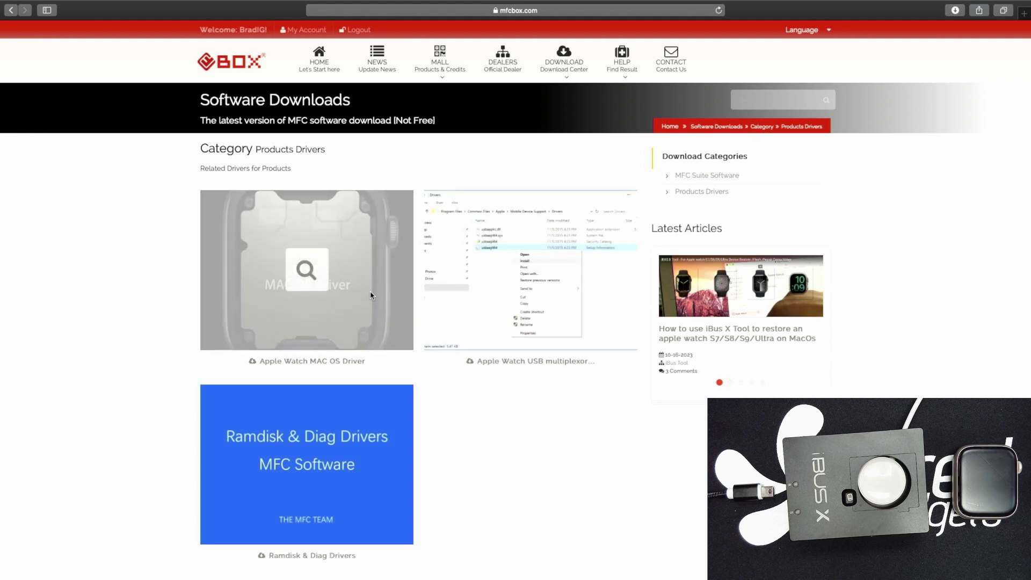
left_click(304, 359)
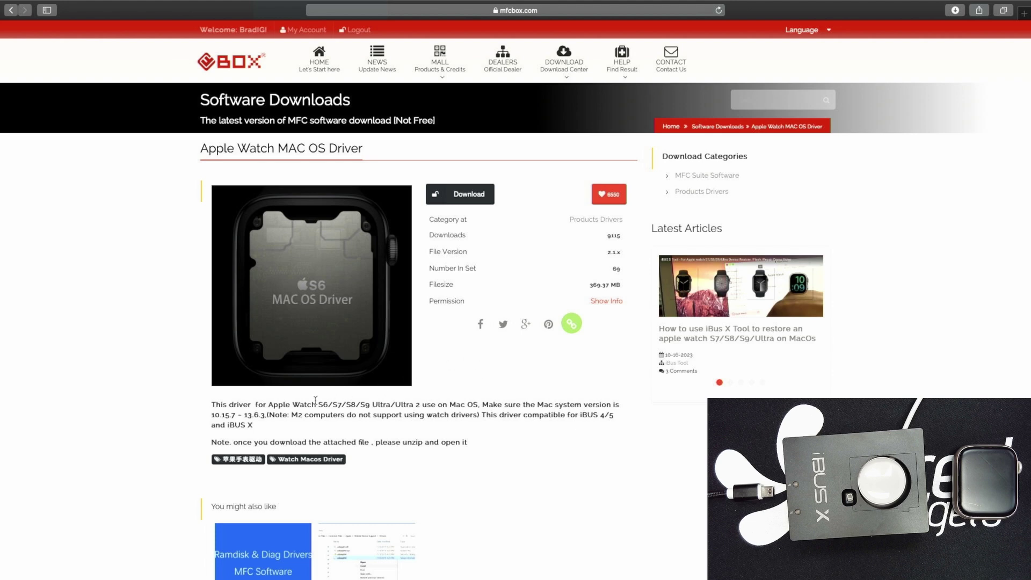
left_click_drag(317, 404, 410, 403)
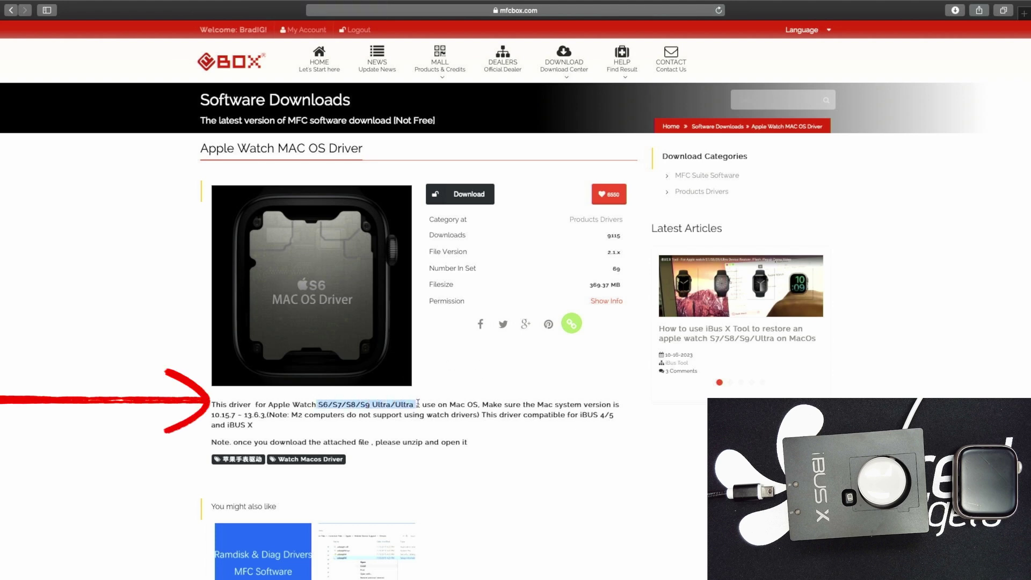
left_click(477, 439)
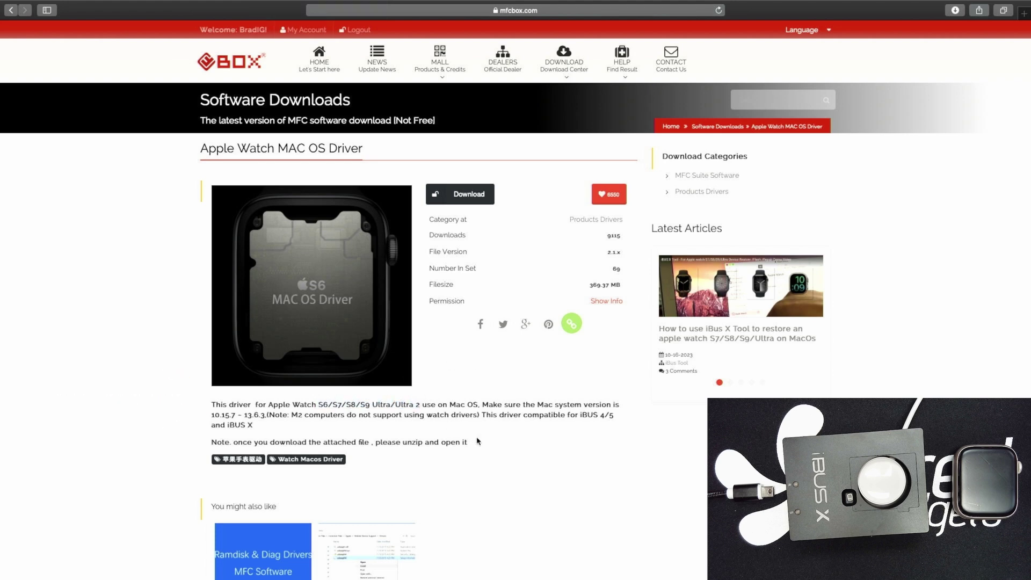
left_click(472, 200)
left_click(949, 11)
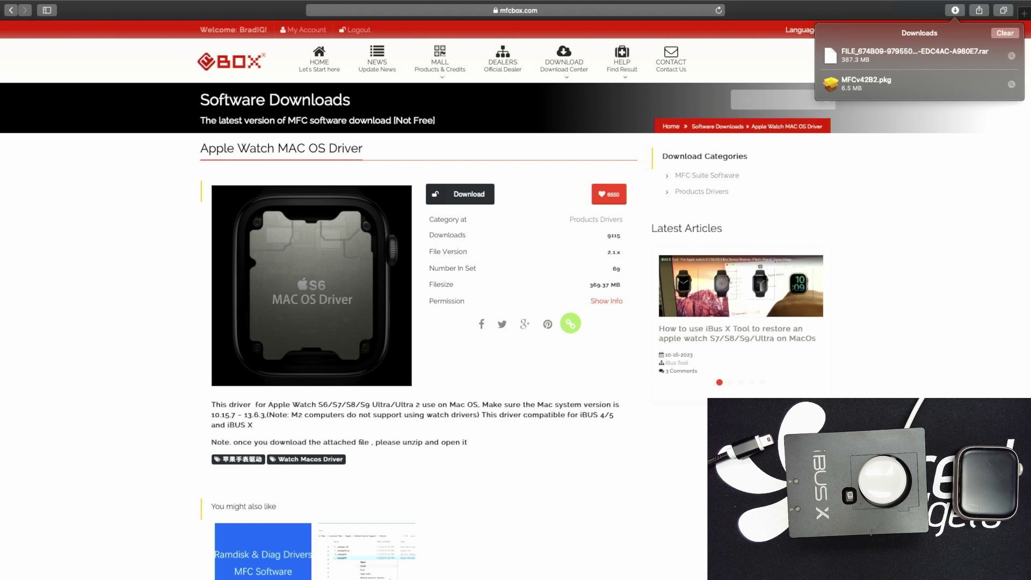
left_click(855, 88)
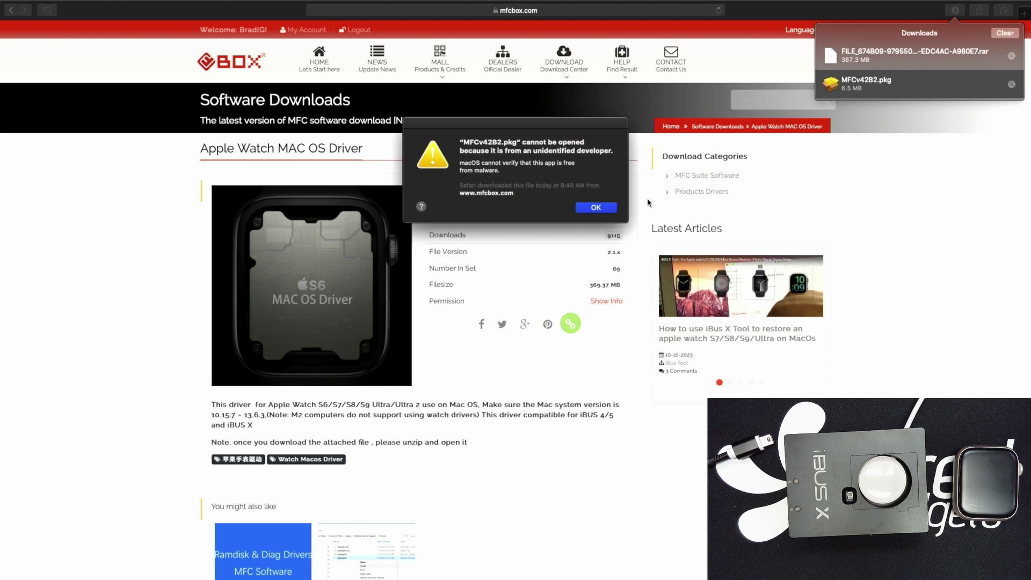
left_click(598, 209)
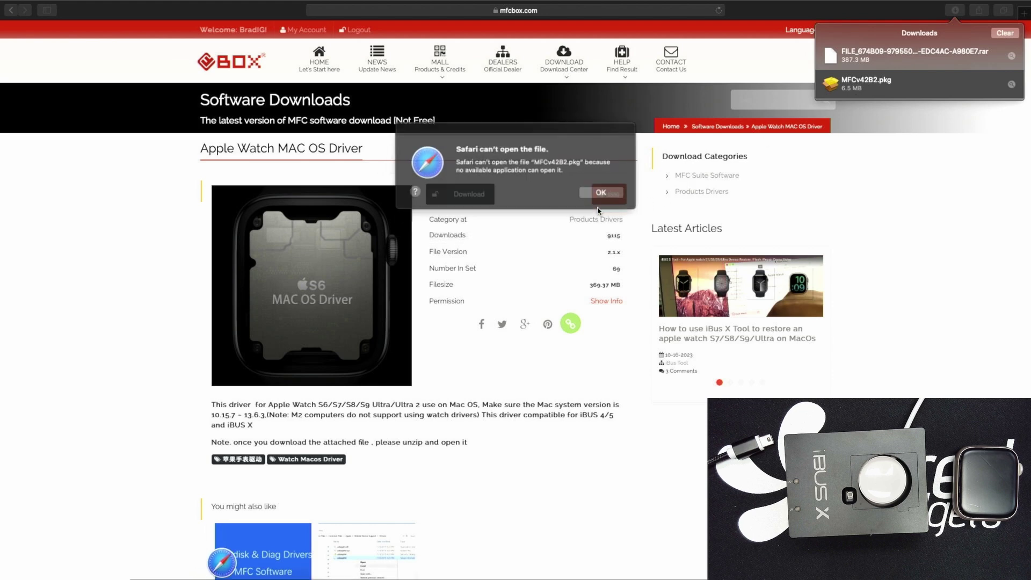
left_click(597, 192)
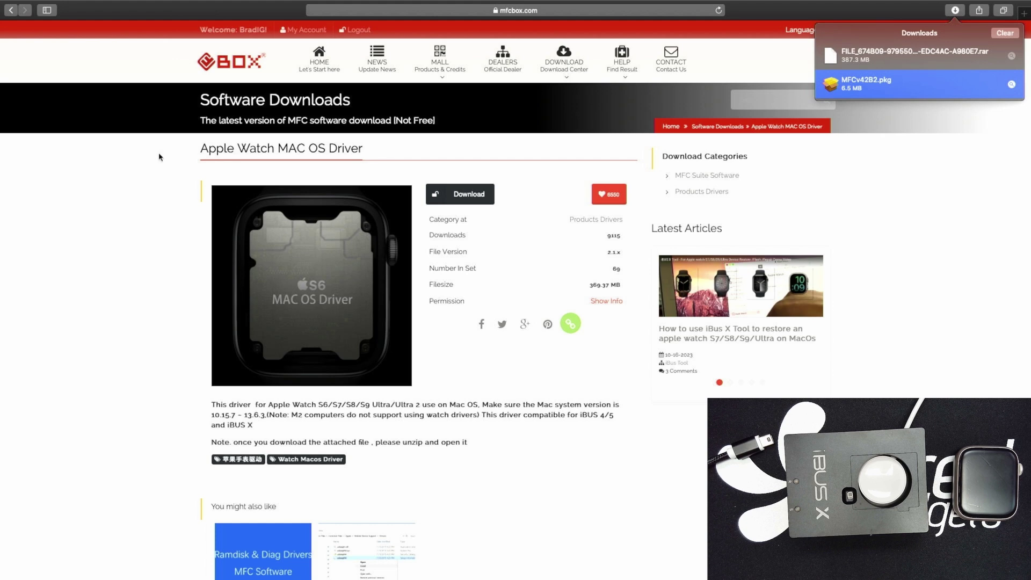
mouse_move(12, 6)
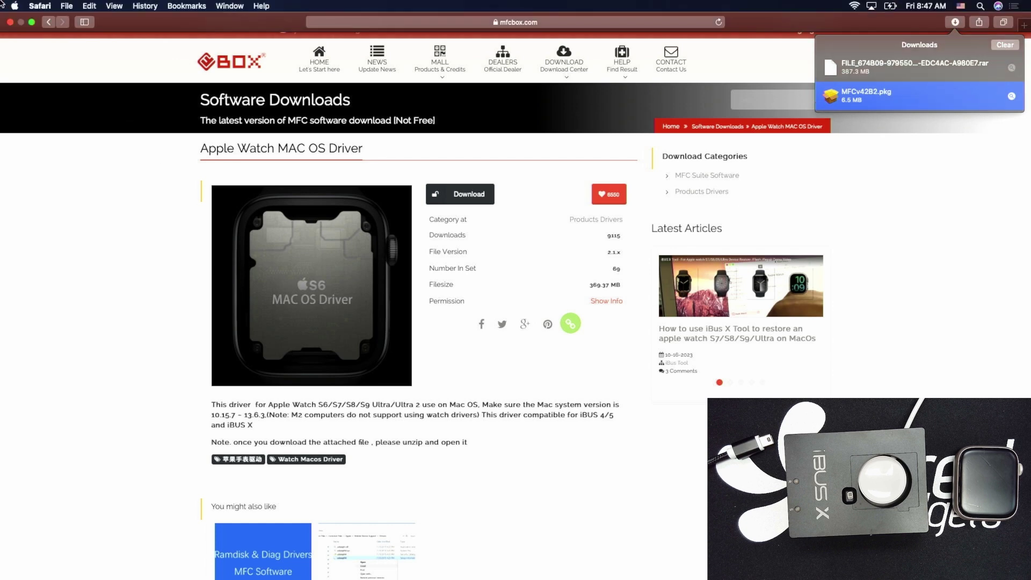
Use Security & Privacy's Open Anyway to launch the blocked MFCv42B2.pkg installer
left_click(14, 6)
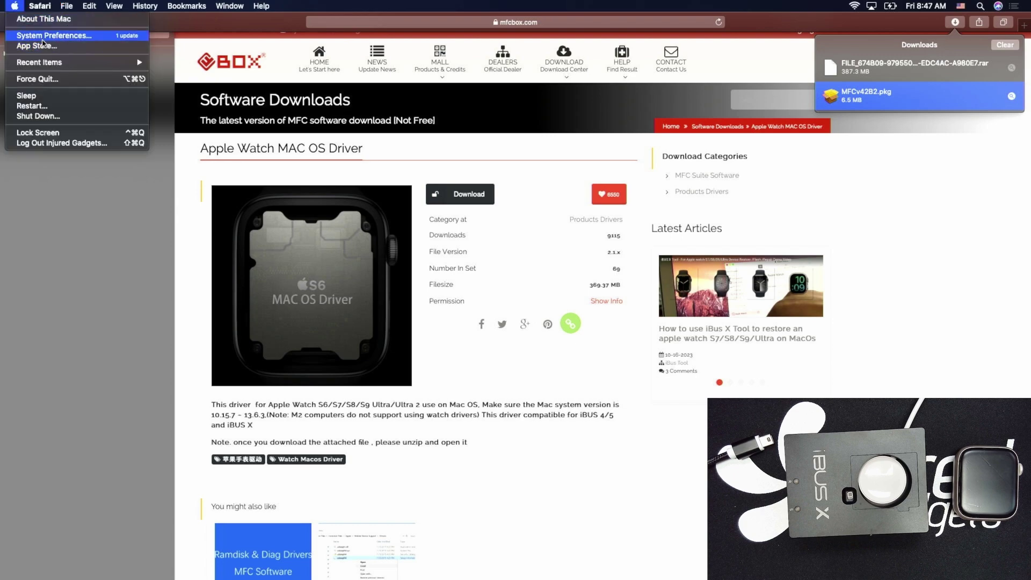
left_click(35, 36)
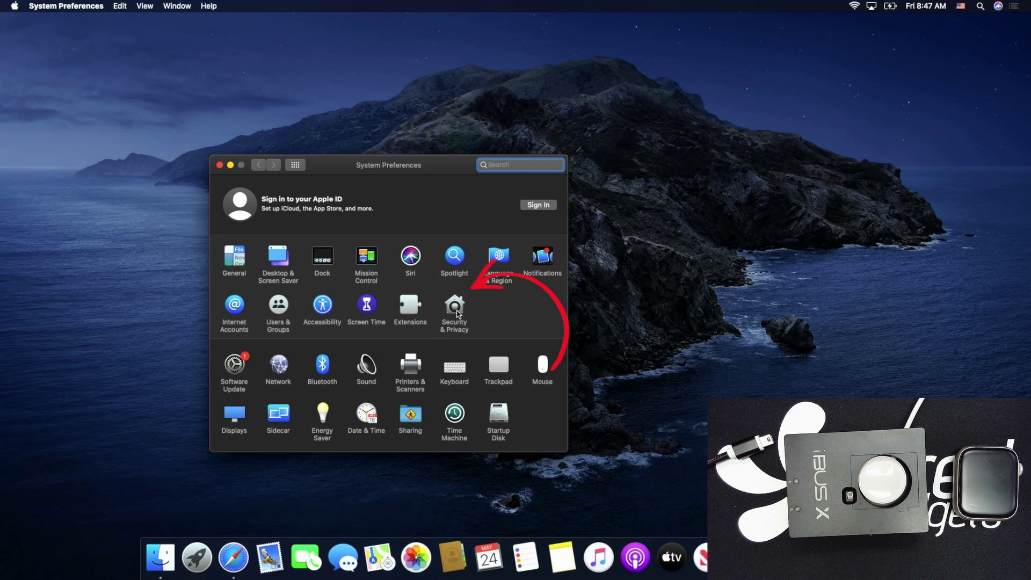
left_click(457, 310)
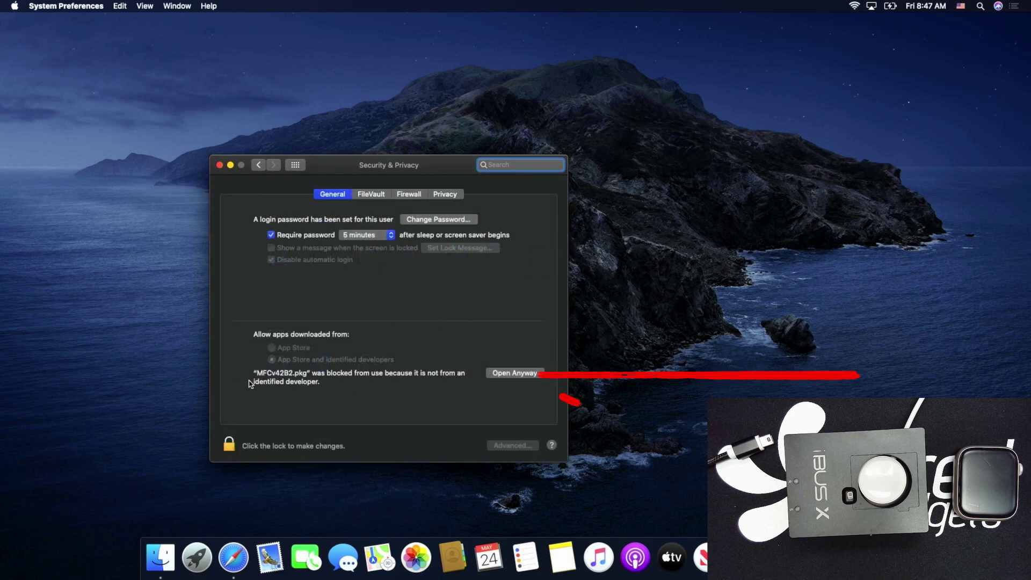
left_click(491, 374)
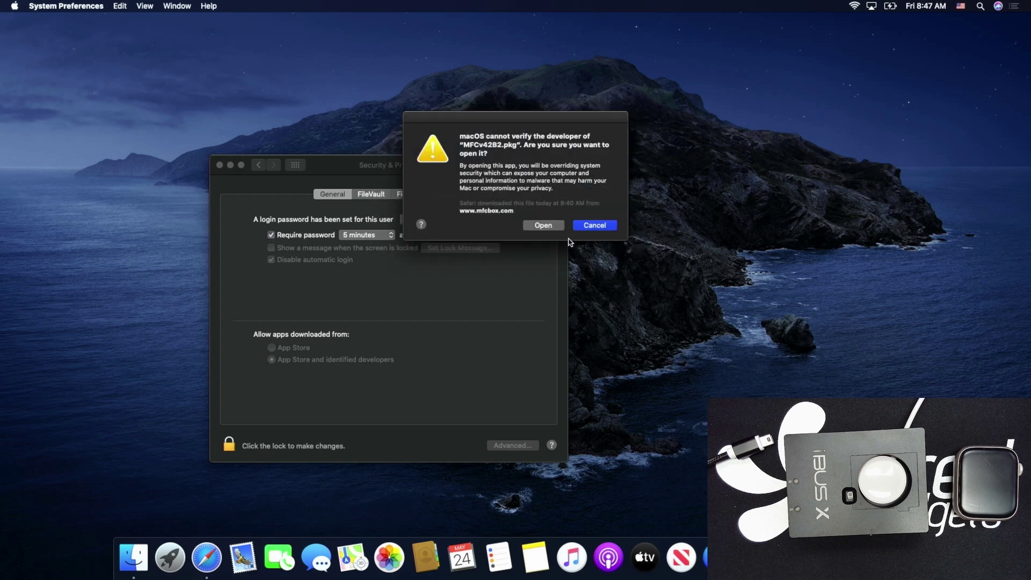
left_click(543, 226)
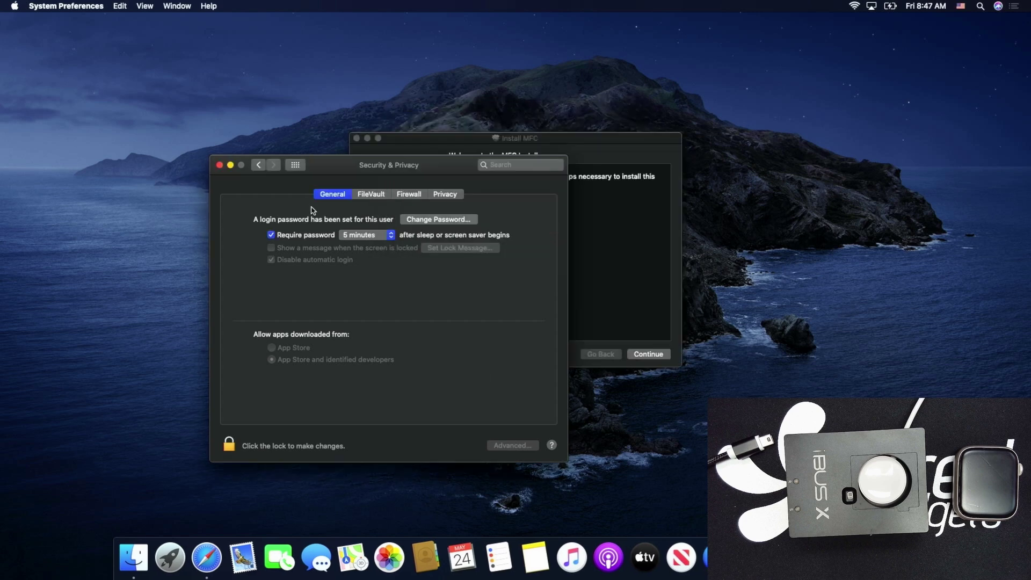
Run the MFC installer to completion, authorising it with the admin password
left_click(605, 194)
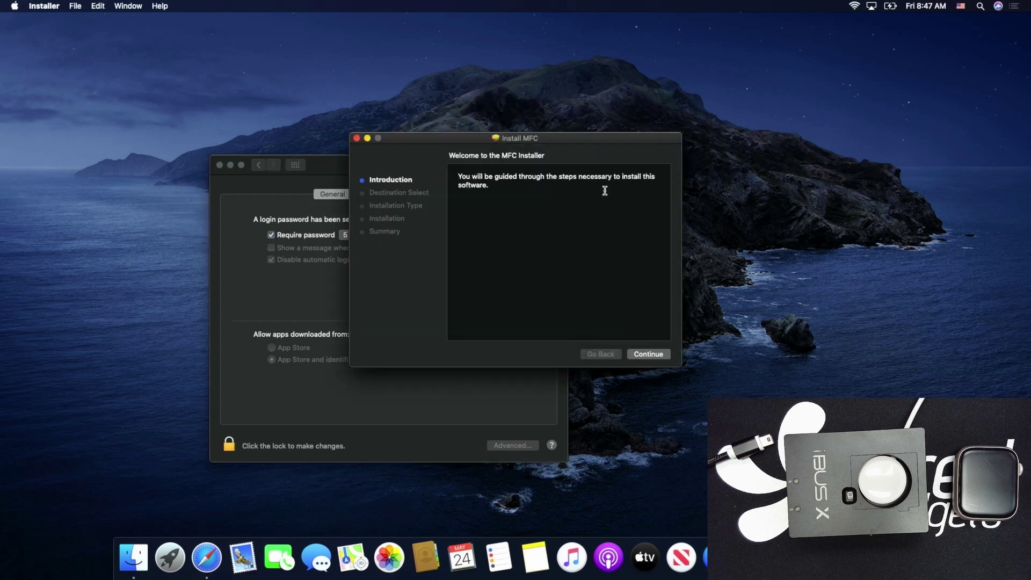
left_click(641, 355)
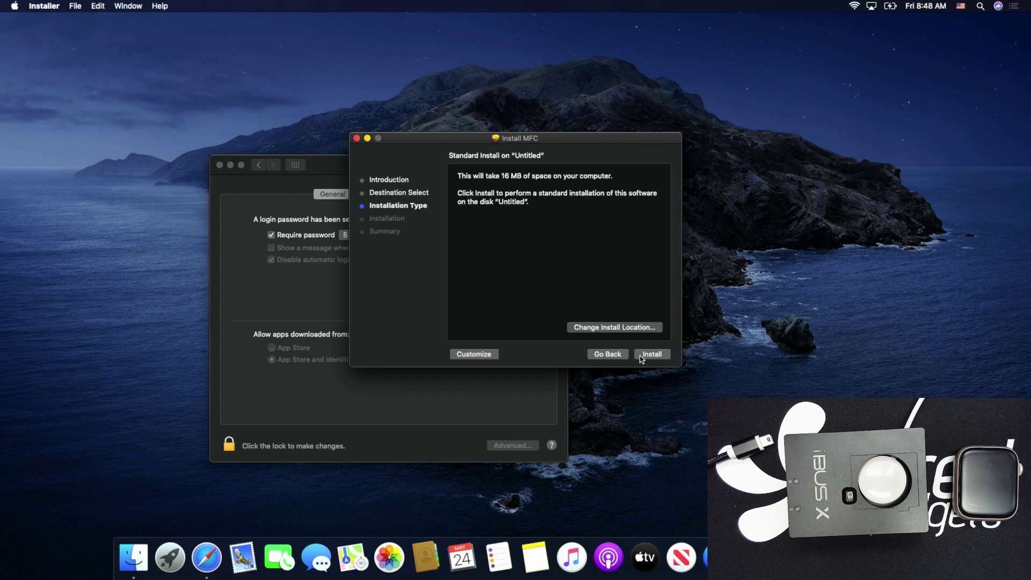
left_click(641, 357)
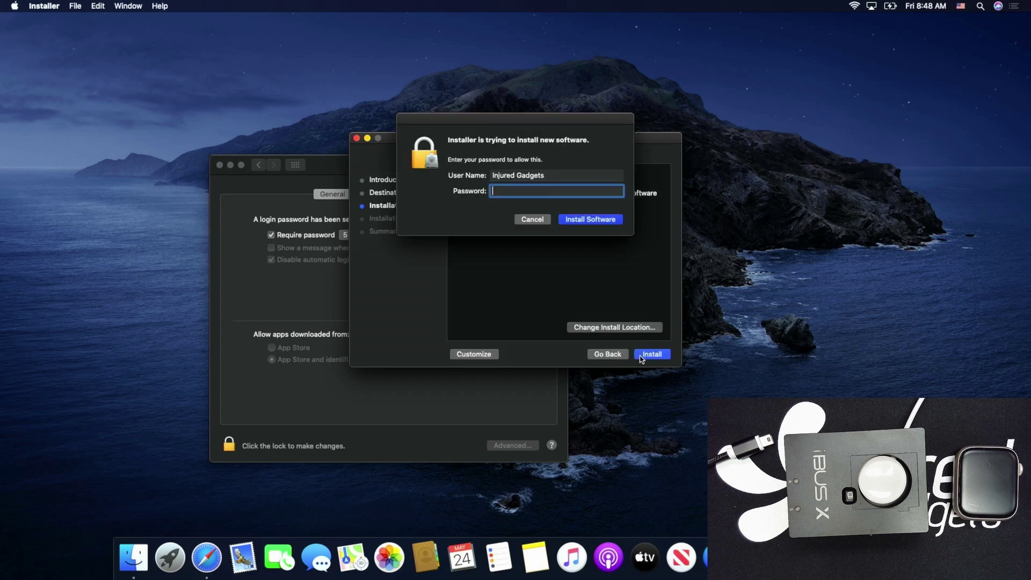
type("•••••••")
key("Return")
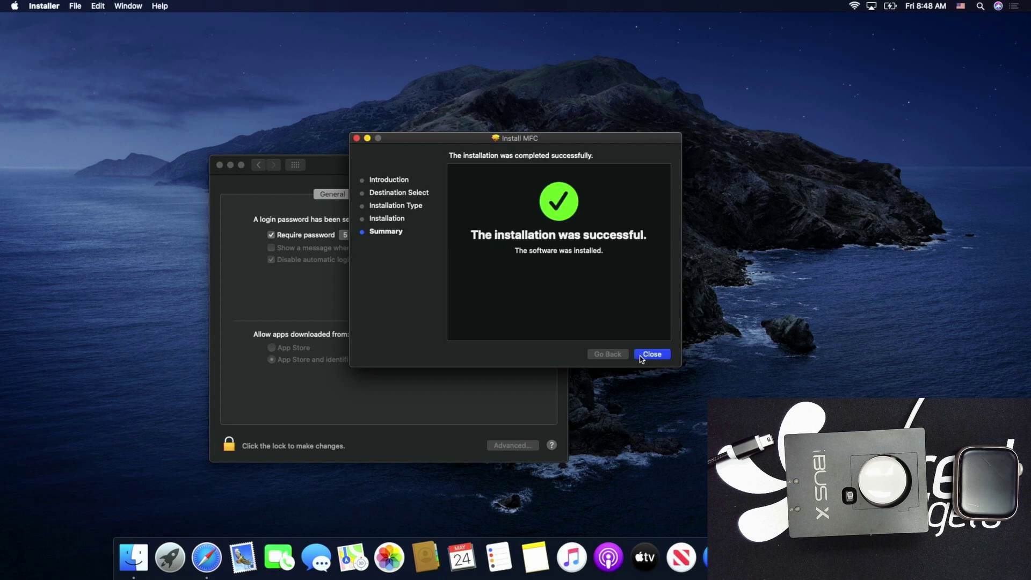
left_click(642, 357)
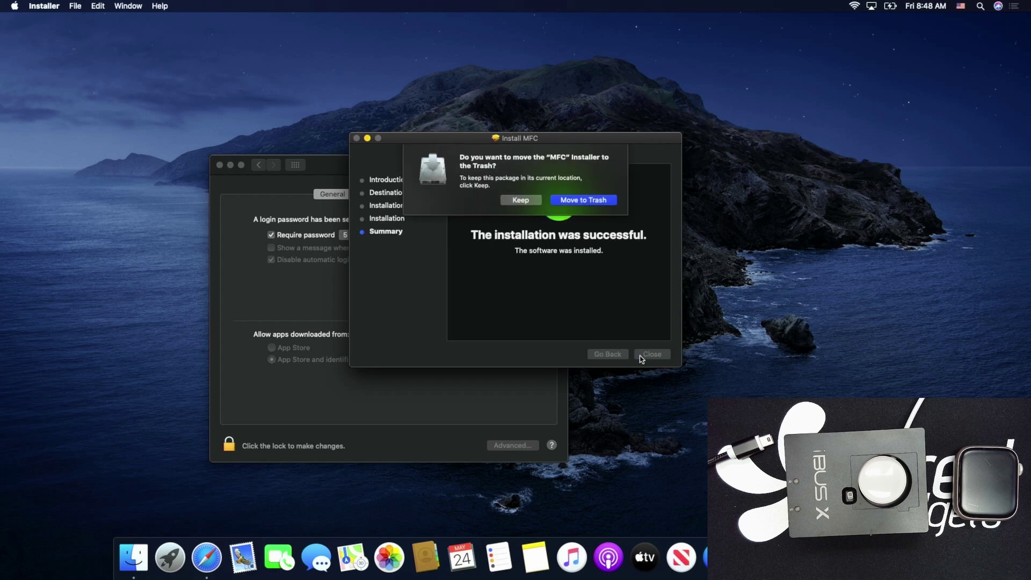
Trash the MFC installer, close Security & Privacy, and search the App Store for a RAR opener
left_click(586, 203)
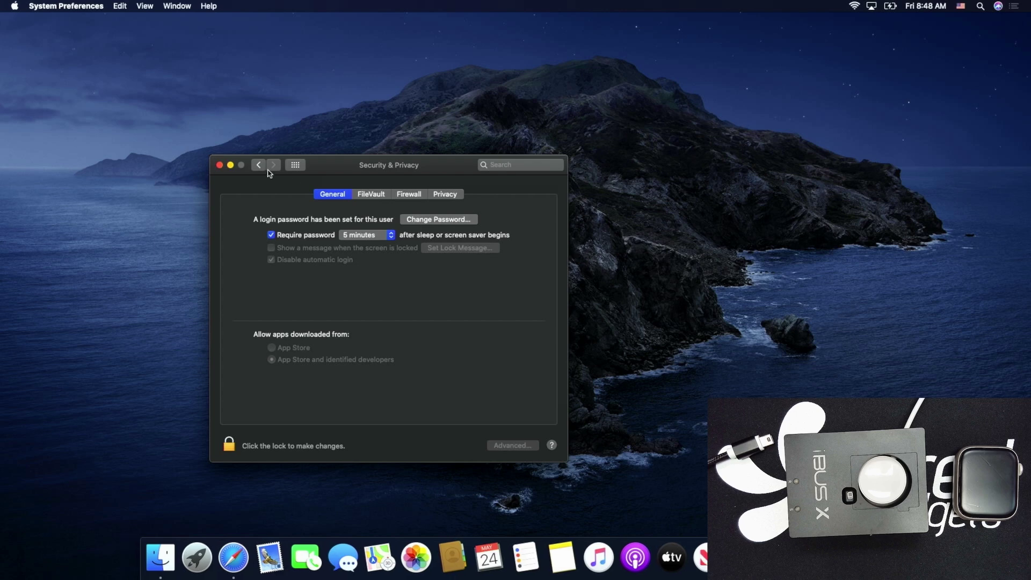
left_click(221, 166)
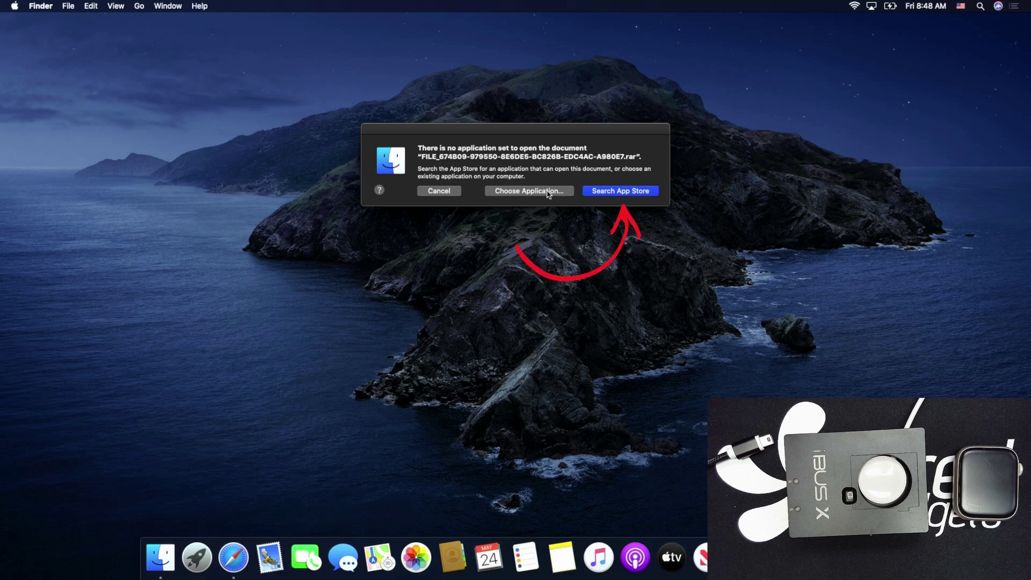
left_click(603, 195)
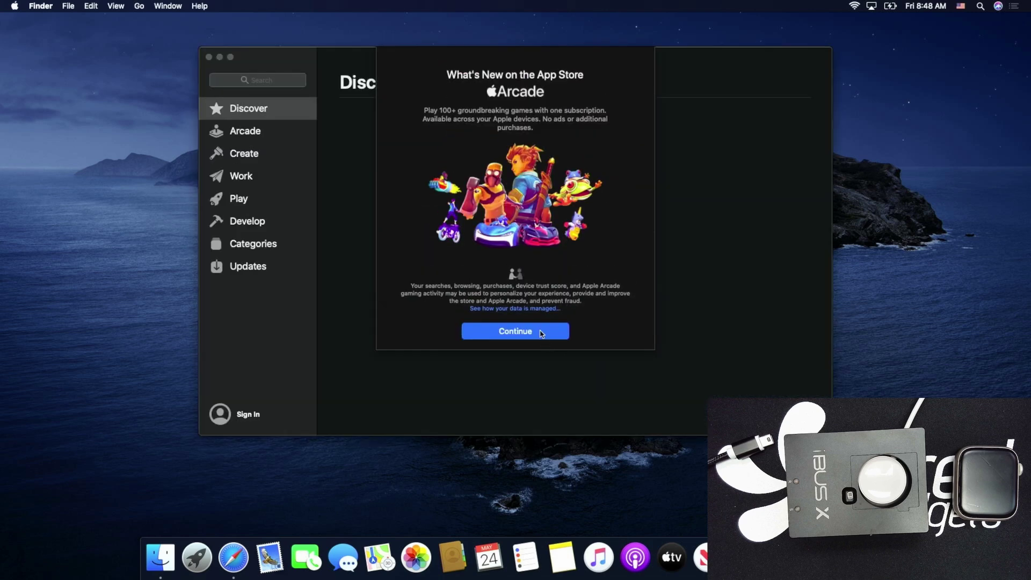
Search the App Store for 'win', then get, install and open Unzip - RAR ZIP 7Z Unarchiver
left_click(542, 333)
left_click(517, 331)
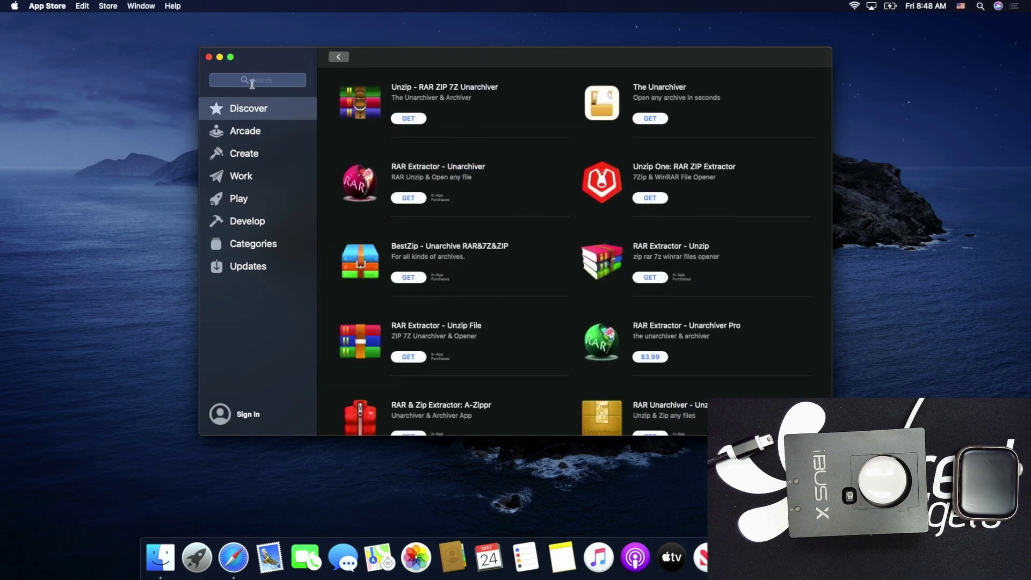
left_click(252, 83)
type("win")
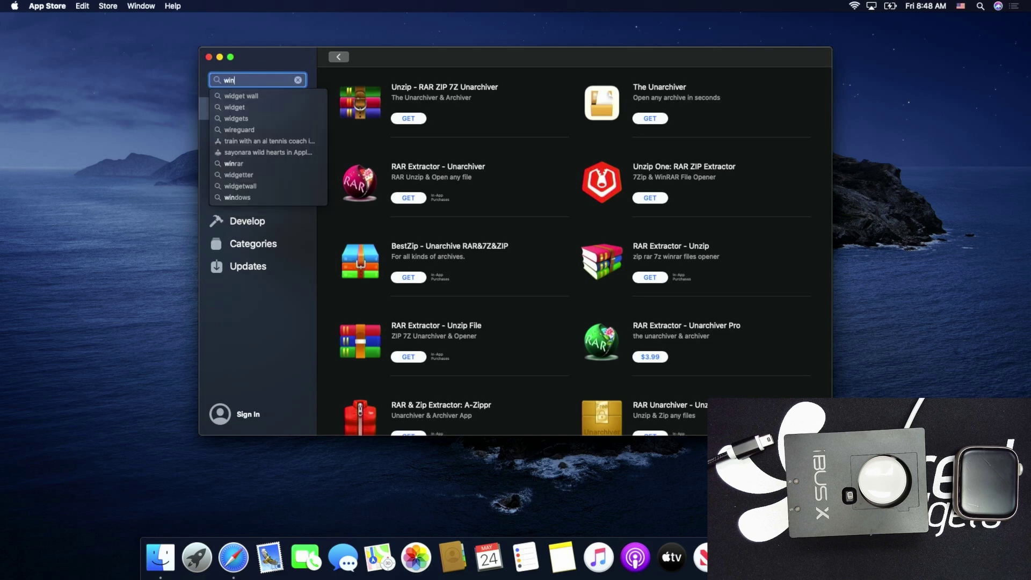
left_click(408, 119)
left_click(409, 118)
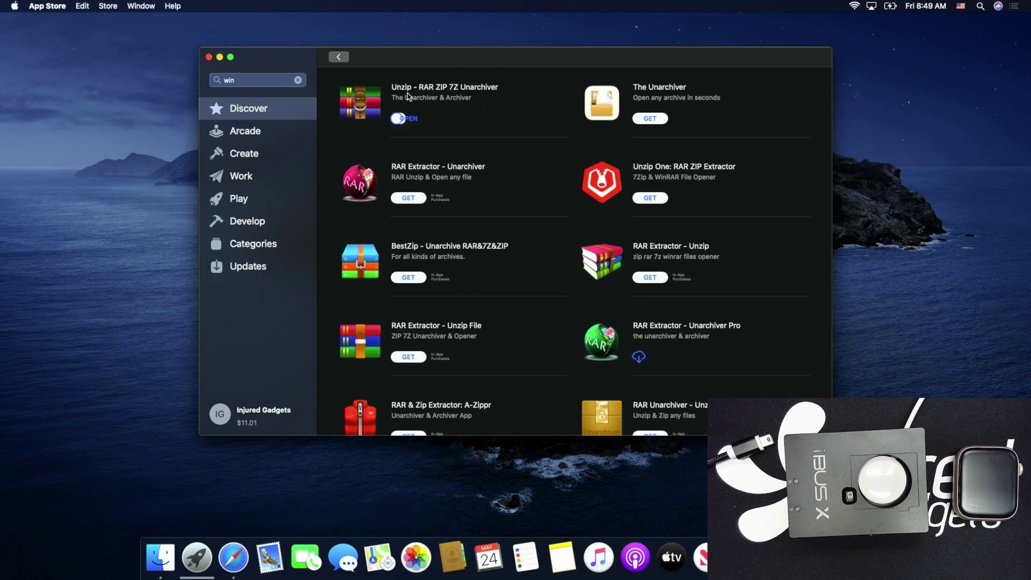
left_click(409, 119)
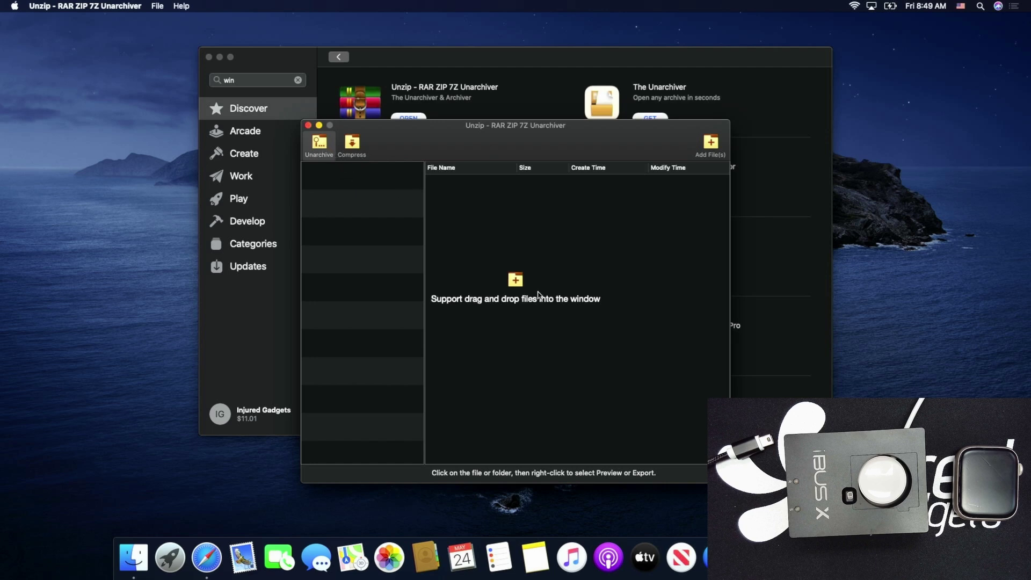
Load the downloaded Apple Watch driver RAR from Downloads into the unarchiver
left_click(703, 152)
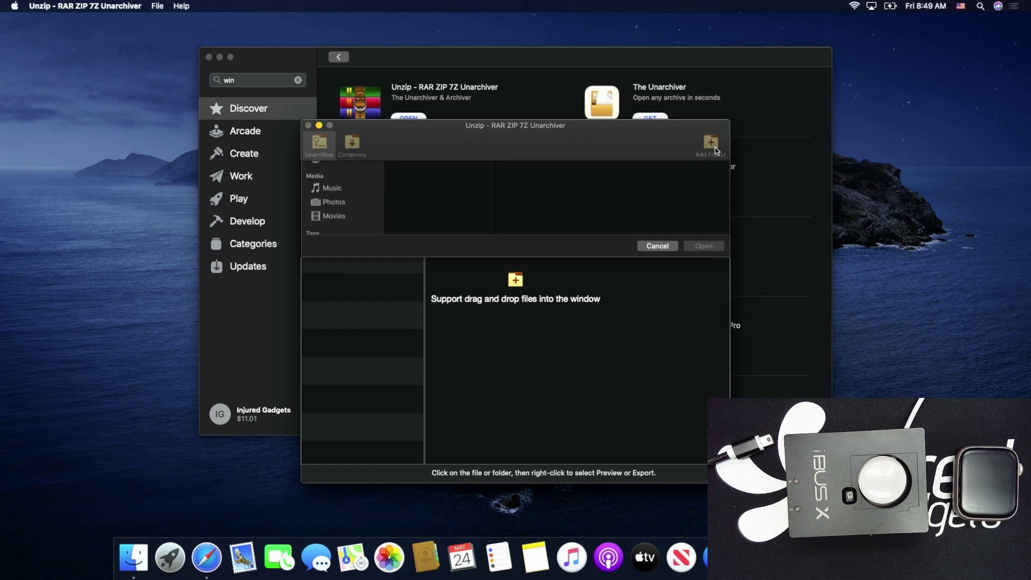
left_click(355, 261)
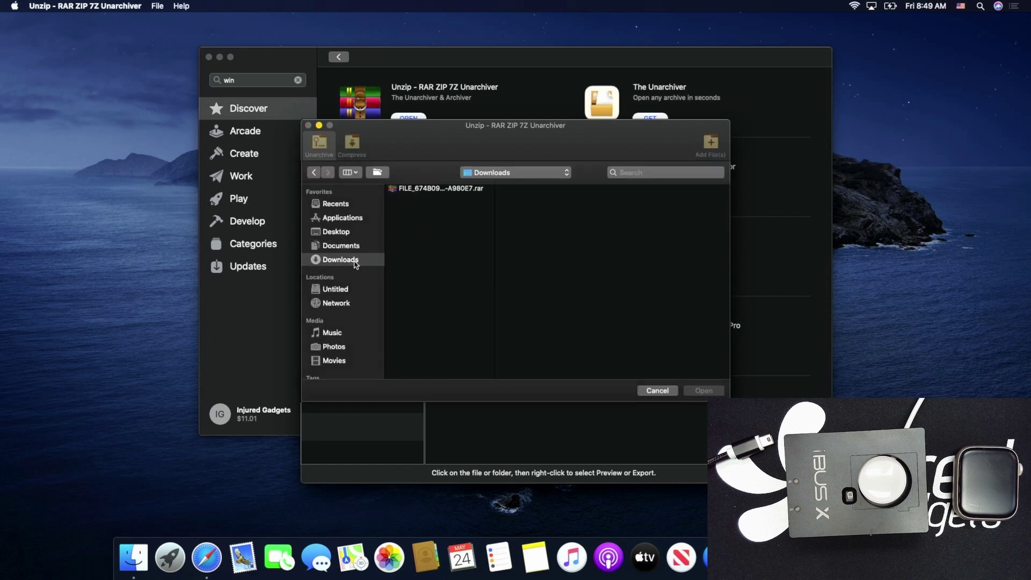
left_click(428, 189)
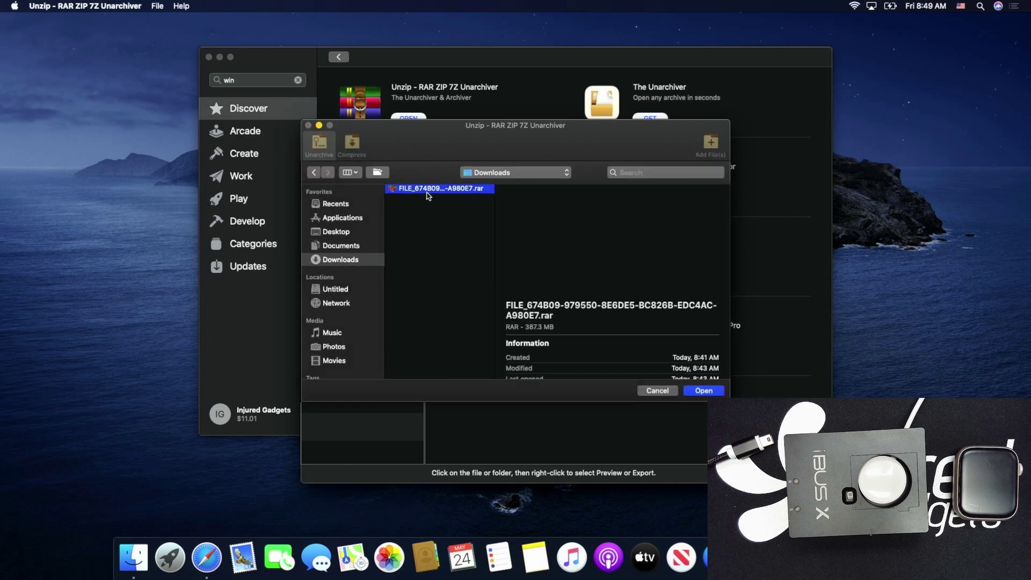
left_click(698, 390)
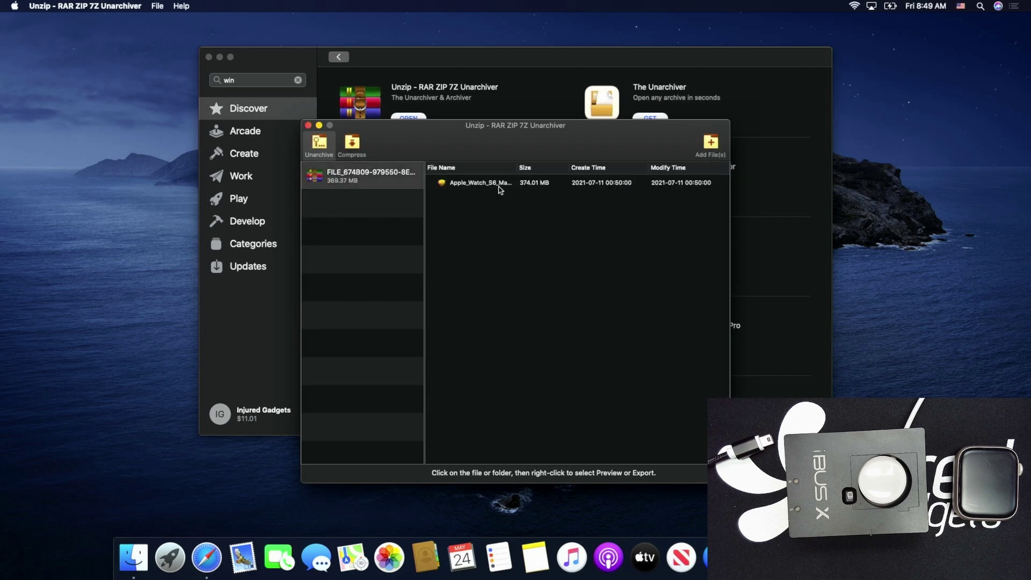
Export Apple_Watch_S6_Mac_Driver.pkg to Downloads and close the unarchiver windows
left_click(499, 185)
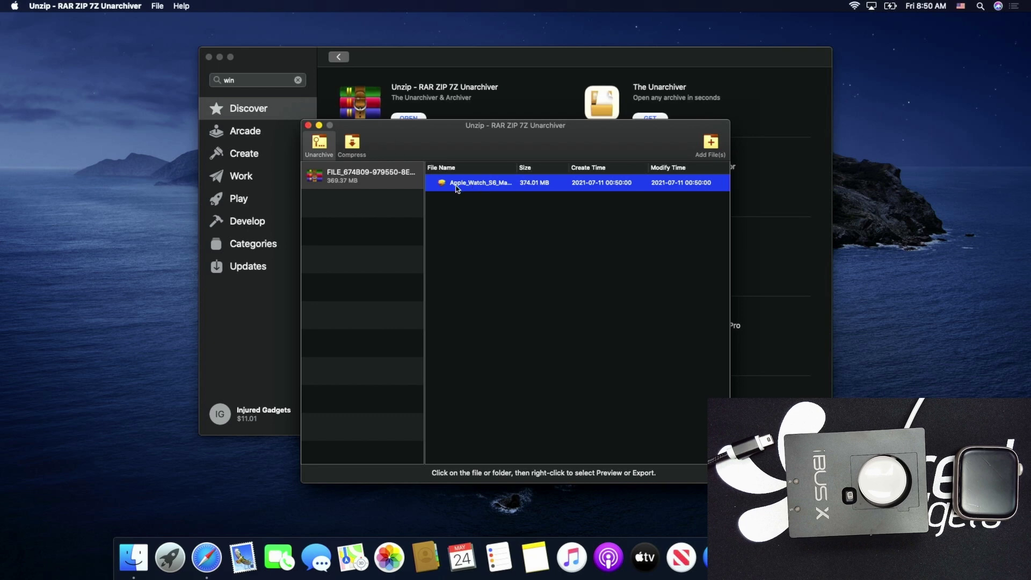
double_click(454, 185)
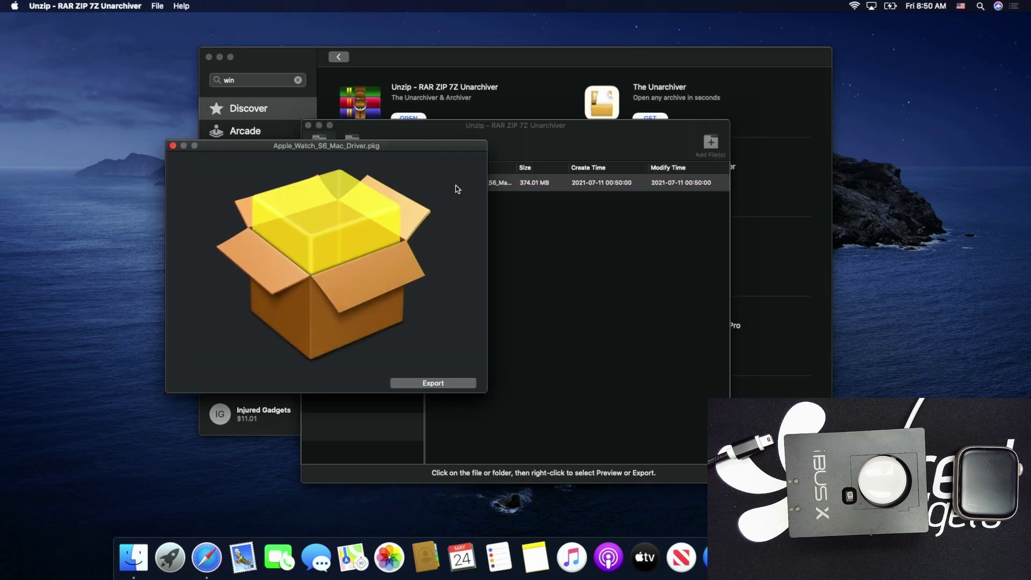
left_click(448, 384)
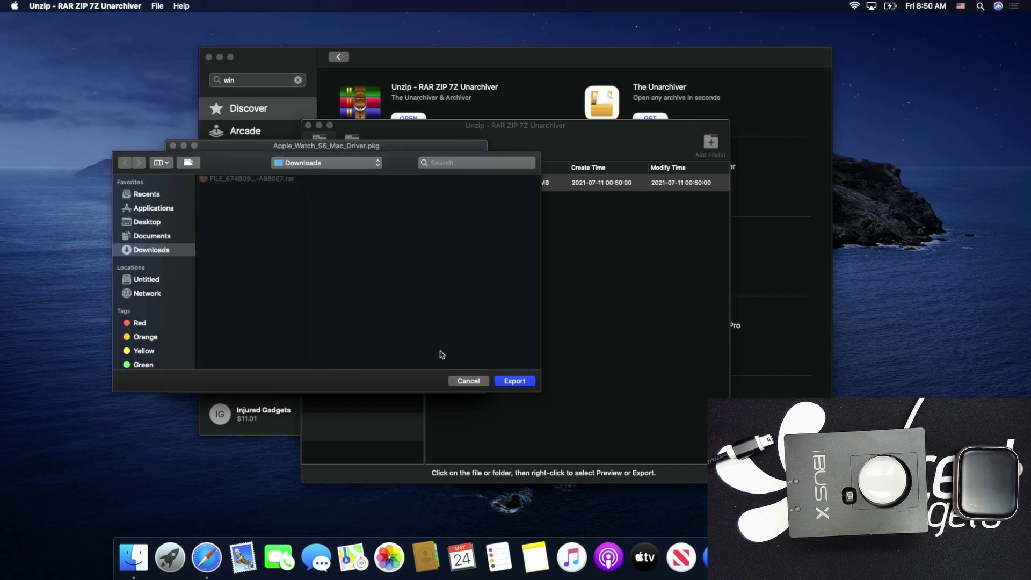
left_click(514, 381)
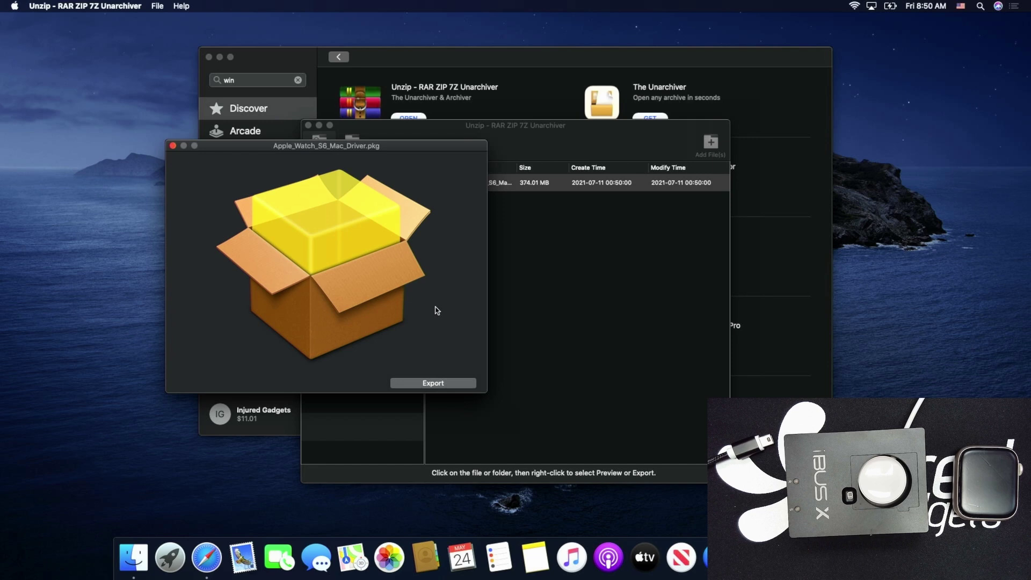
left_click(173, 146)
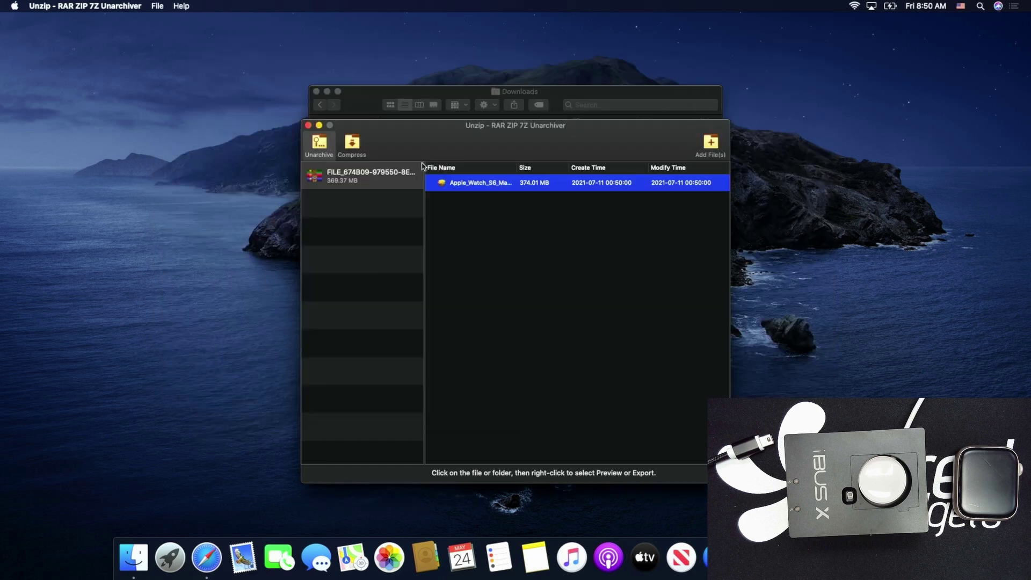
left_click(307, 126)
Install HomeDiagnostic for iOS from the driver package, authorizing with the admin password, then trash the package
left_click(446, 137)
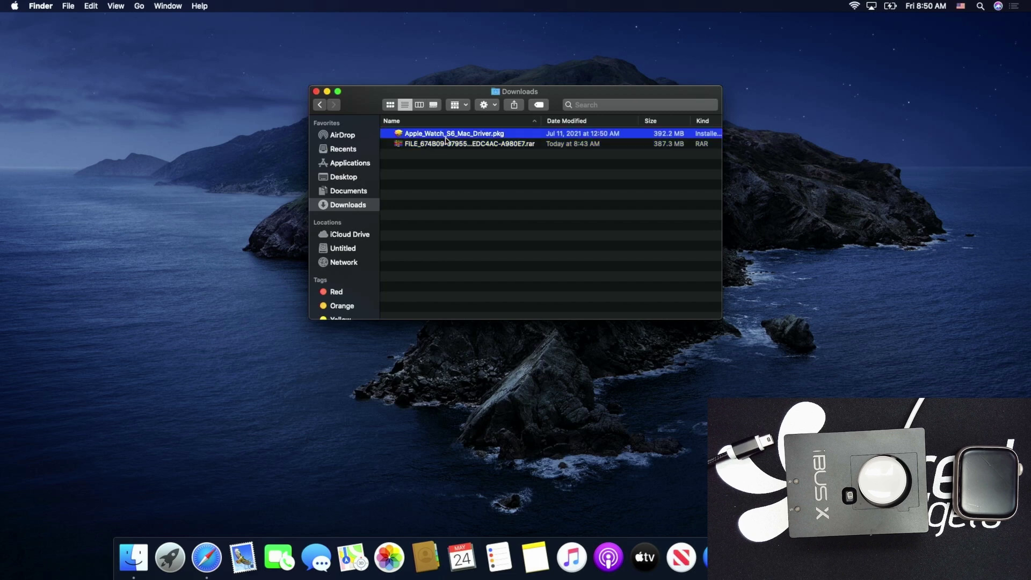
double_click(446, 138)
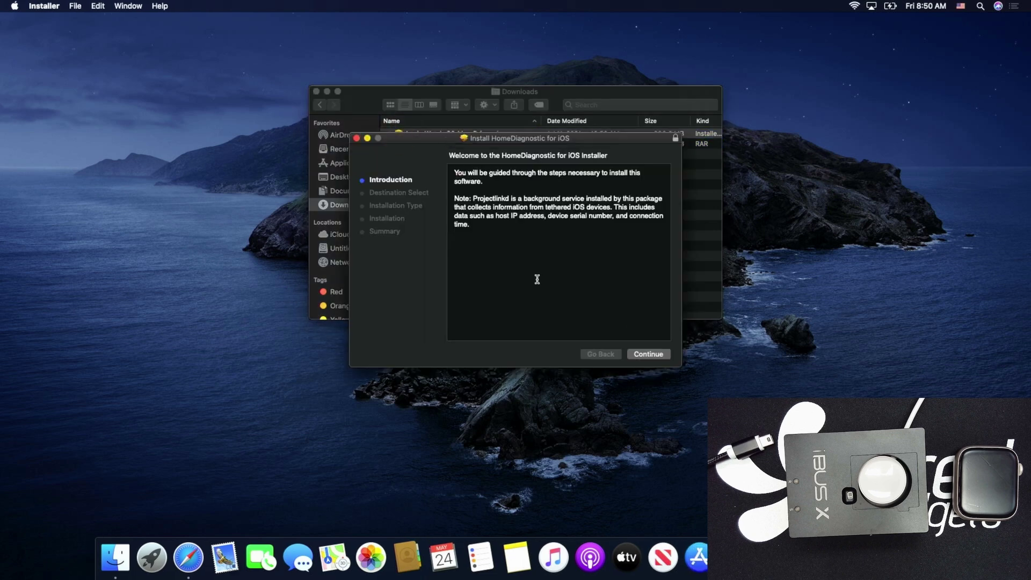
left_click(650, 354)
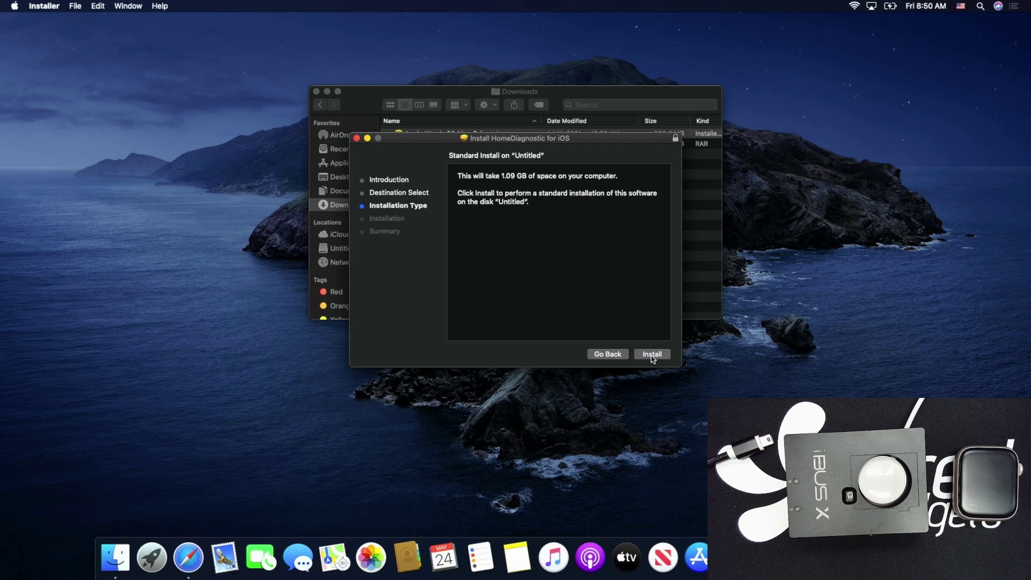
left_click(653, 356)
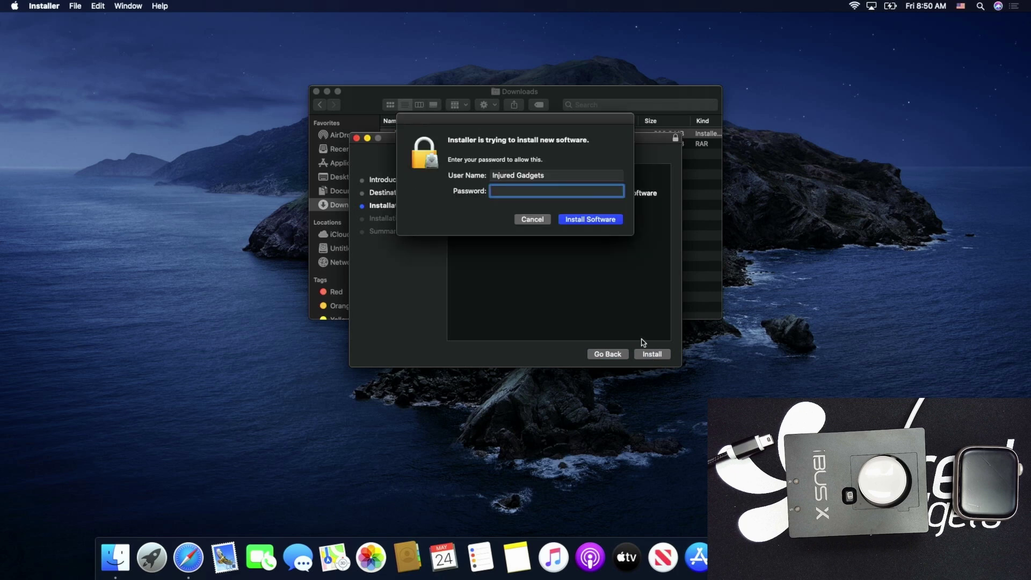
type("••••••••")
key("Return")
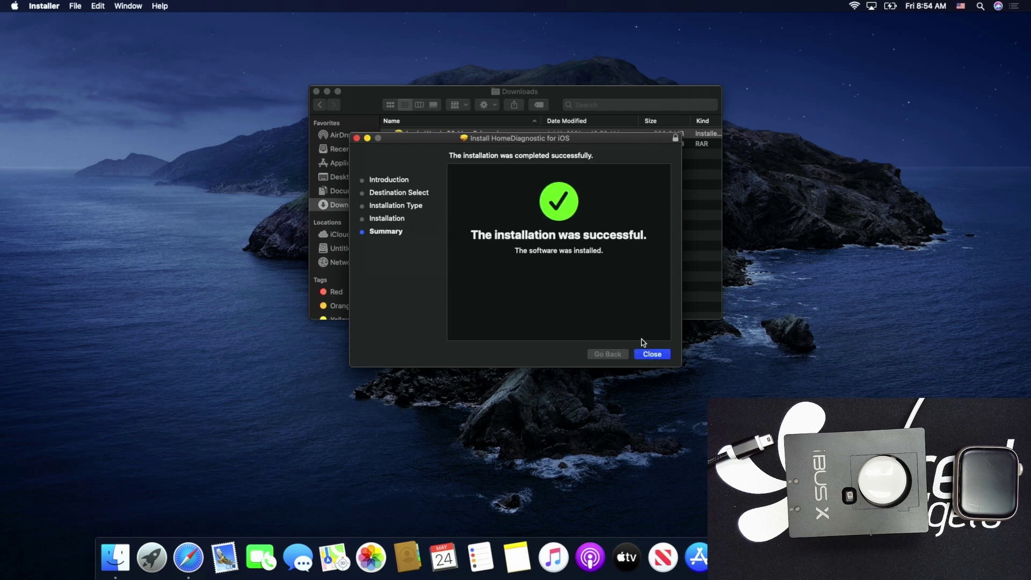
left_click(652, 356)
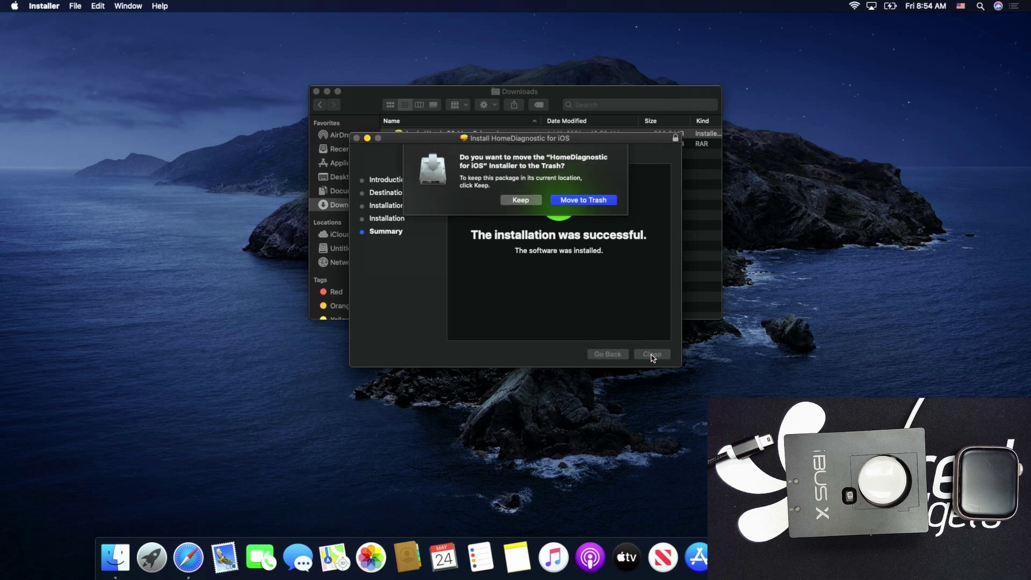
left_click(583, 200)
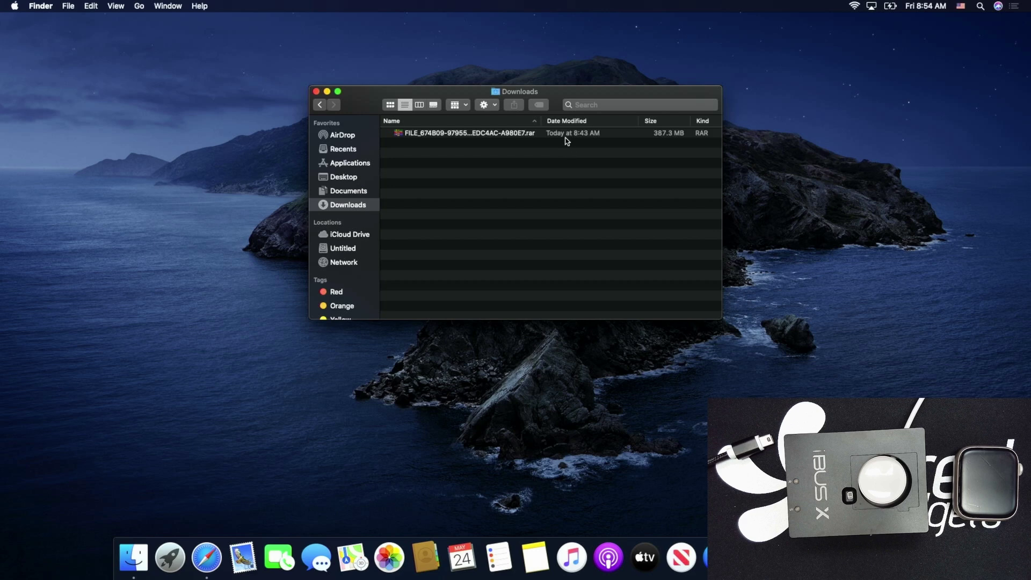
Move the leftover .rar archive in Downloads to the Trash from its context menu
left_click(567, 134)
right_click(567, 134)
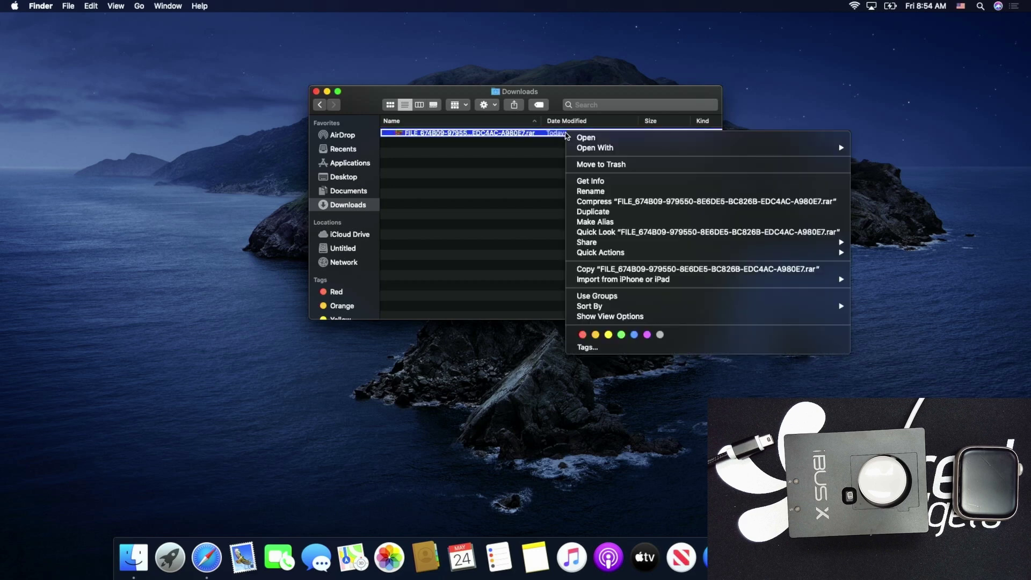
left_click(602, 166)
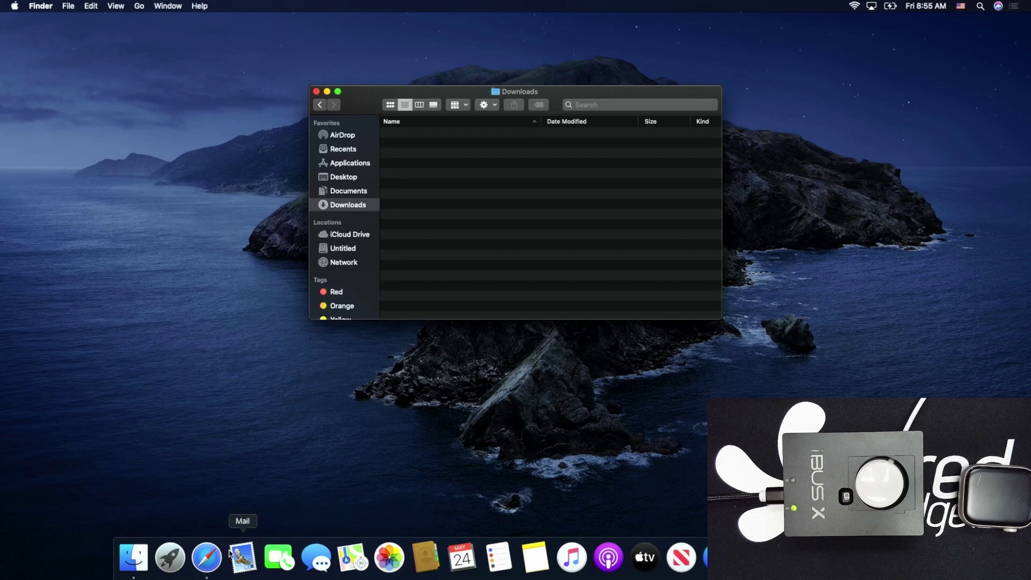
Launch the installed MFCv422 app from the Applications folder in Finder
left_click(133, 557)
left_click(350, 163)
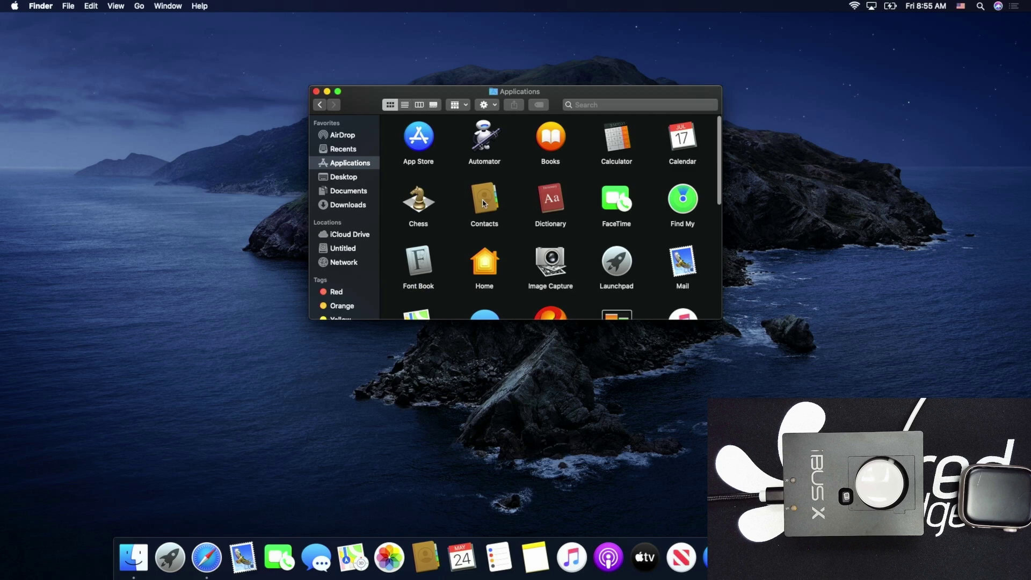
scroll(483, 203, "down", 2)
double_click(551, 268)
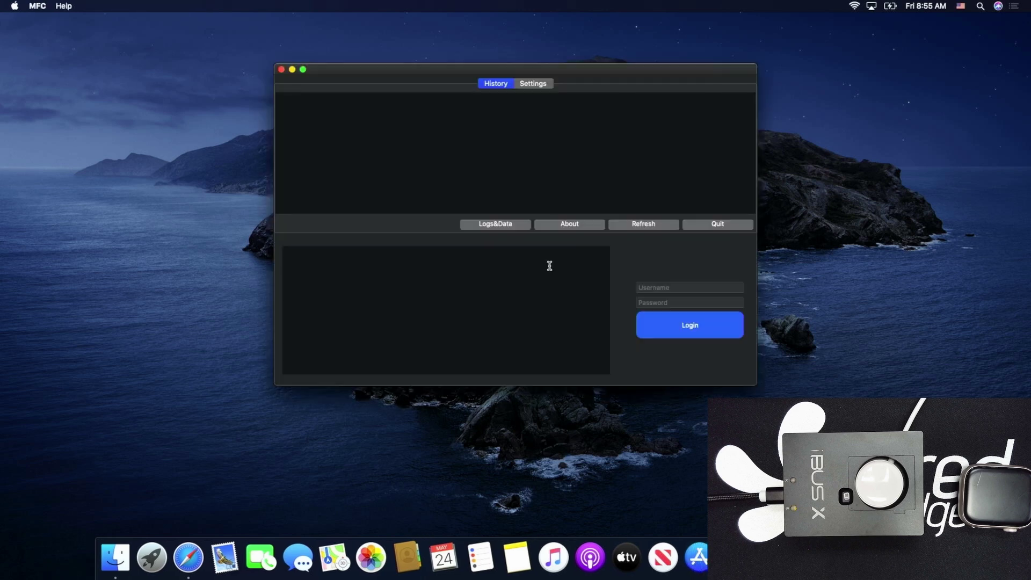
Fill in the account e-mail in Username and type the account password
left_click(652, 285)
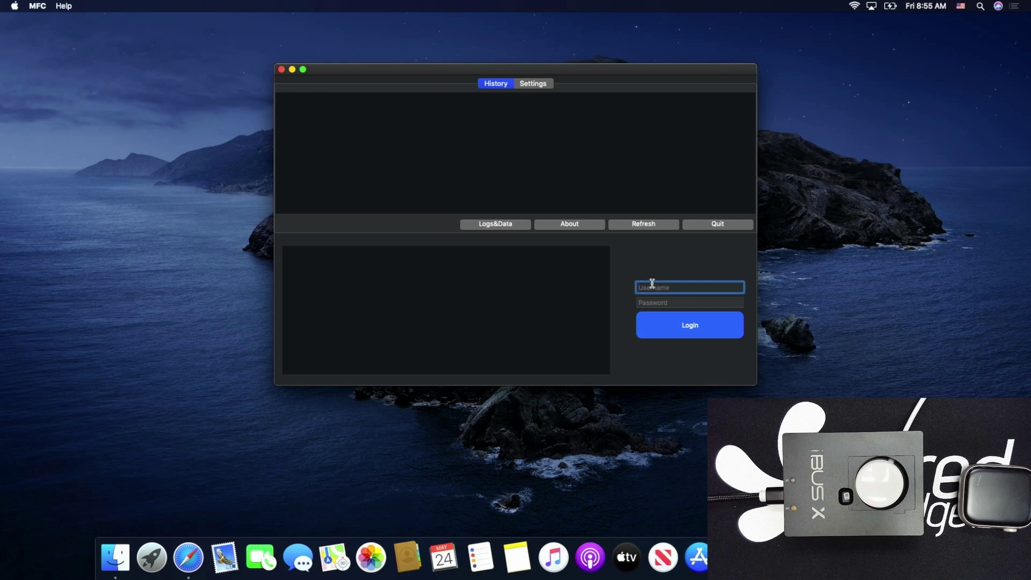
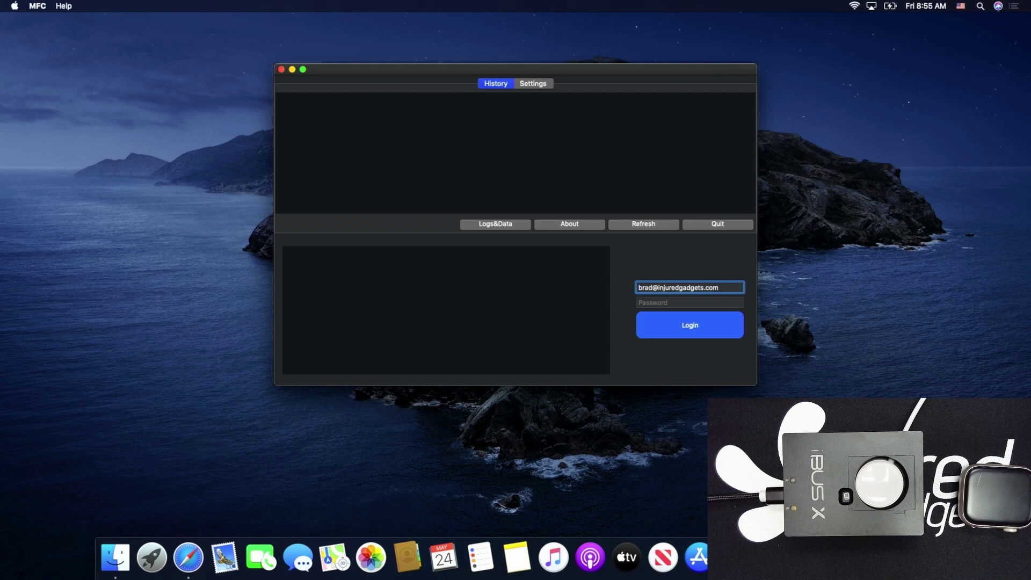
left_click(690, 303)
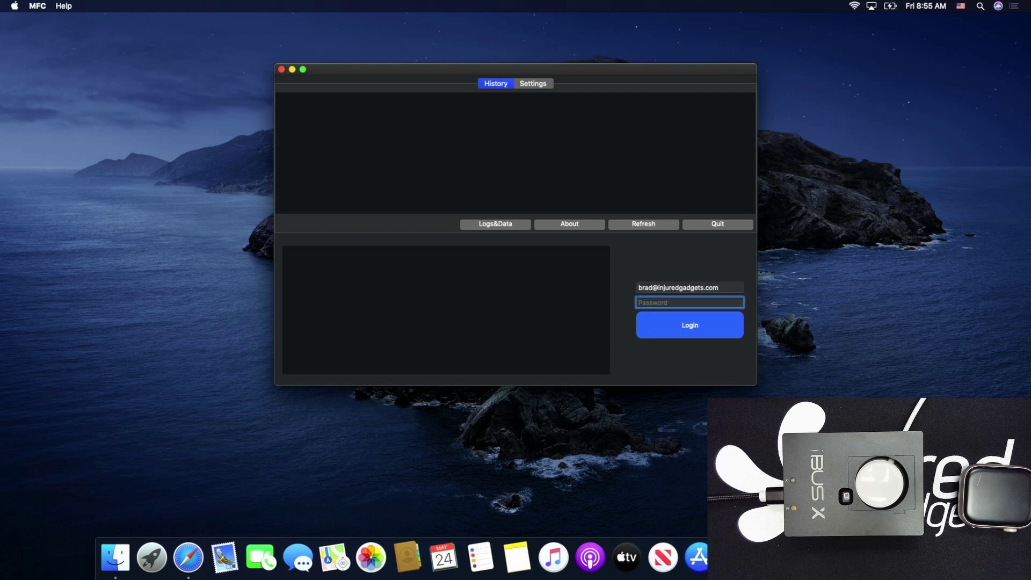
type("•")
key("super+a")
Log in to MFC, refresh to detect the Apple Watch Series 7 (45mm), and read its info
left_click(691, 325)
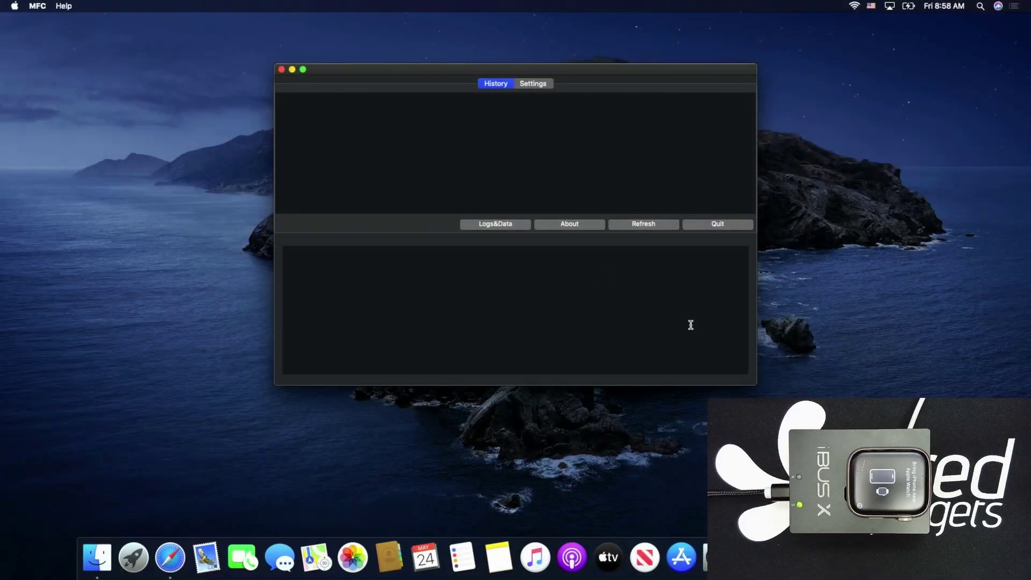
left_click(649, 229)
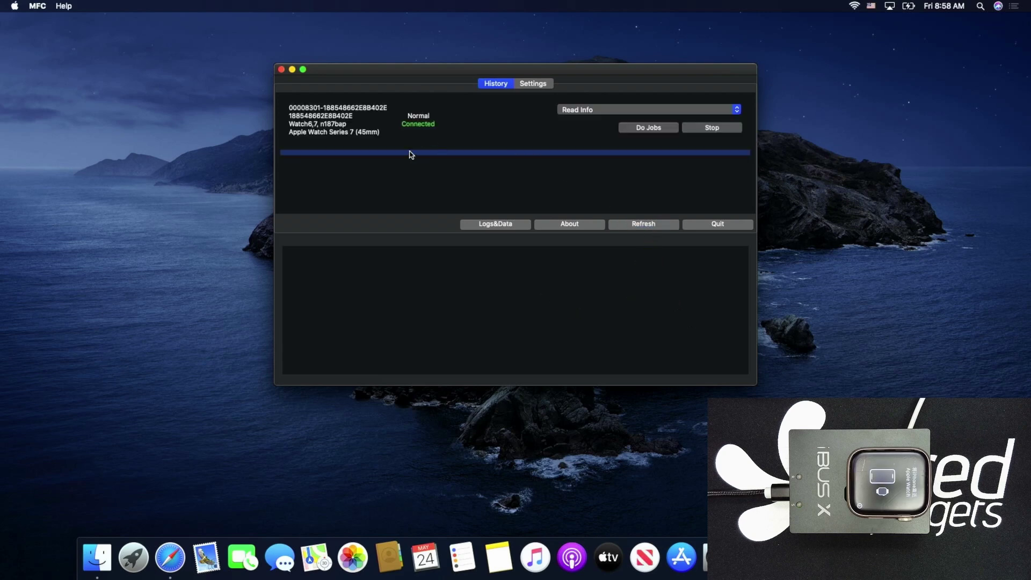
left_click(672, 129)
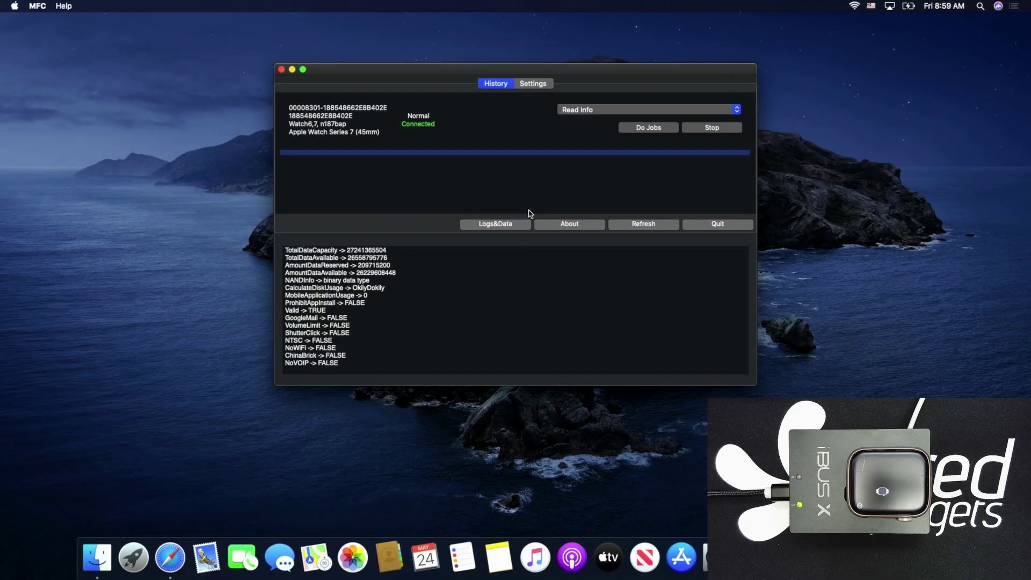
Choose Restore as the operation, then cancel the Select IPSW file picker
left_click(584, 115)
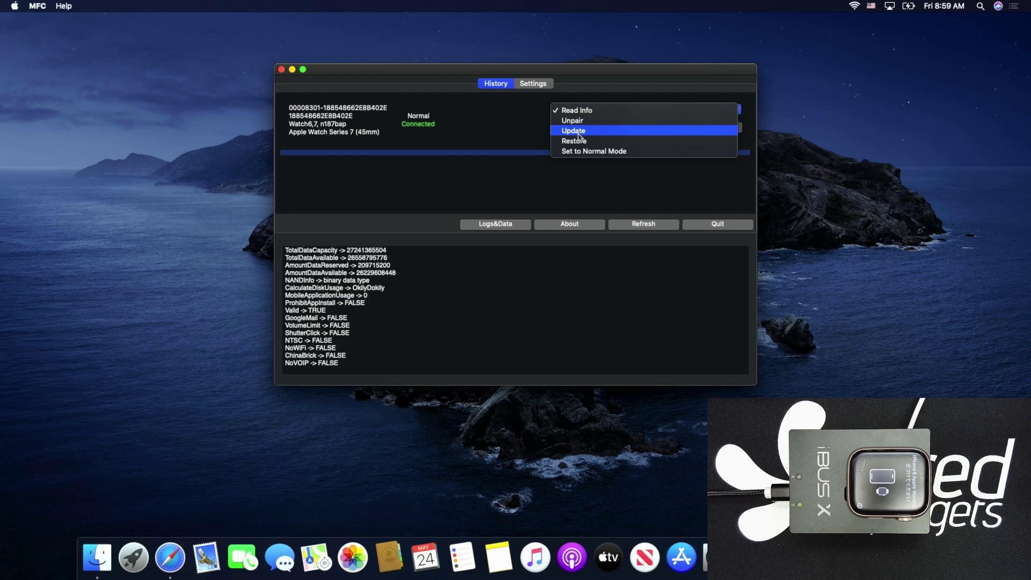
left_click(577, 142)
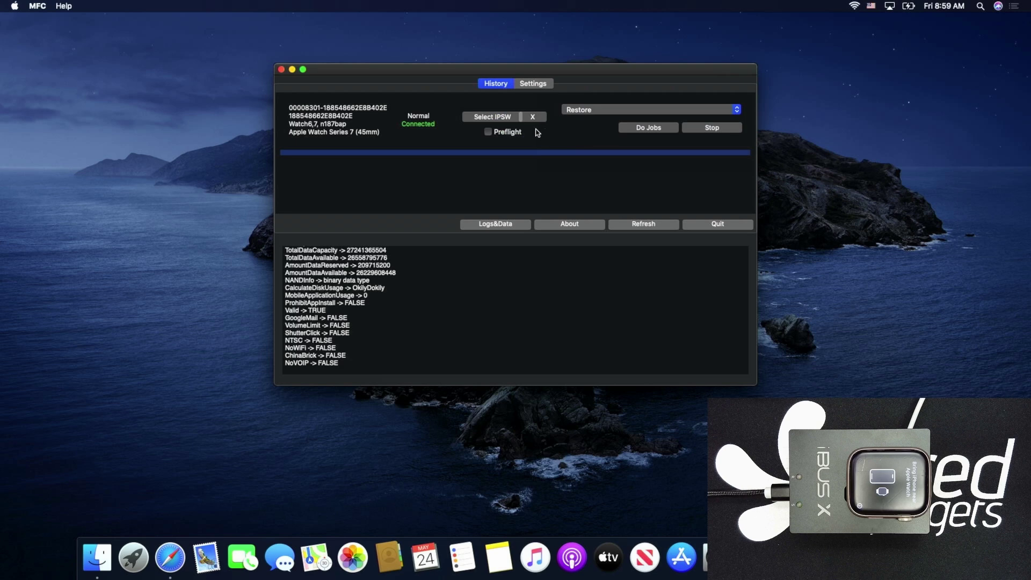
left_click(502, 118)
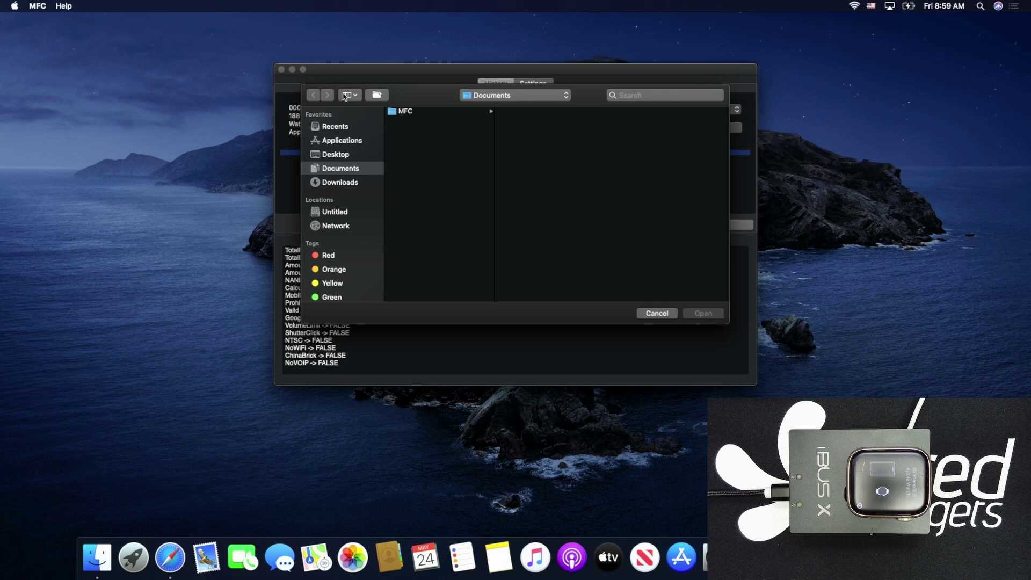
left_click(668, 316)
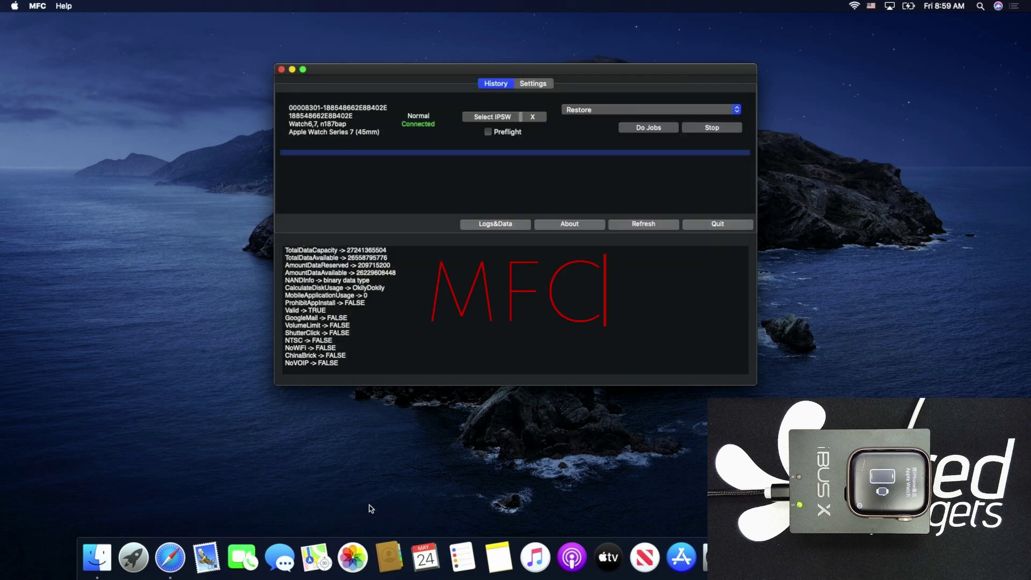
In Safari, go to mfcbox.com's iWatch Firmware page and show the Watch Series 7 firmware list
left_click(183, 563)
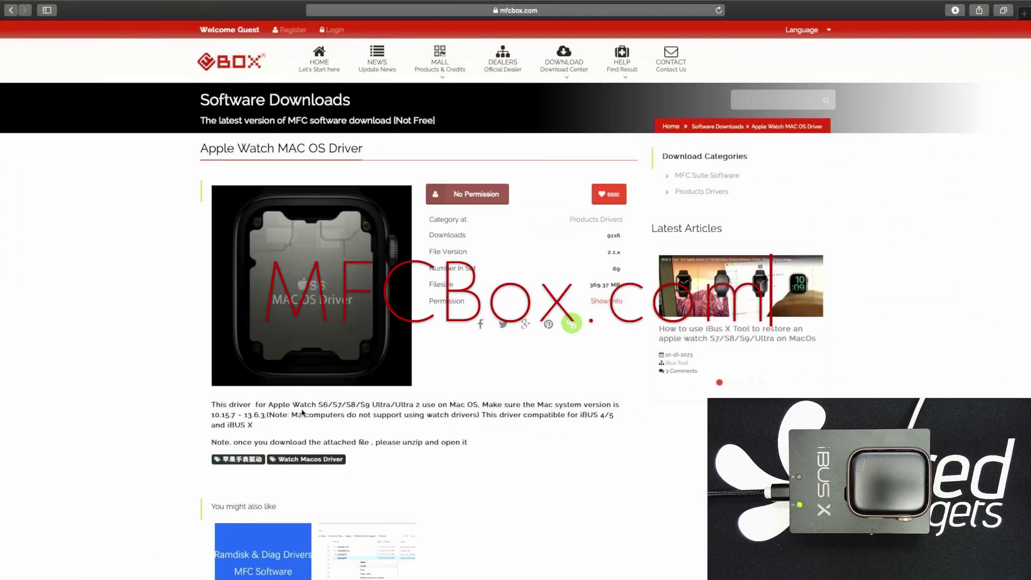
mouse_move(564, 59)
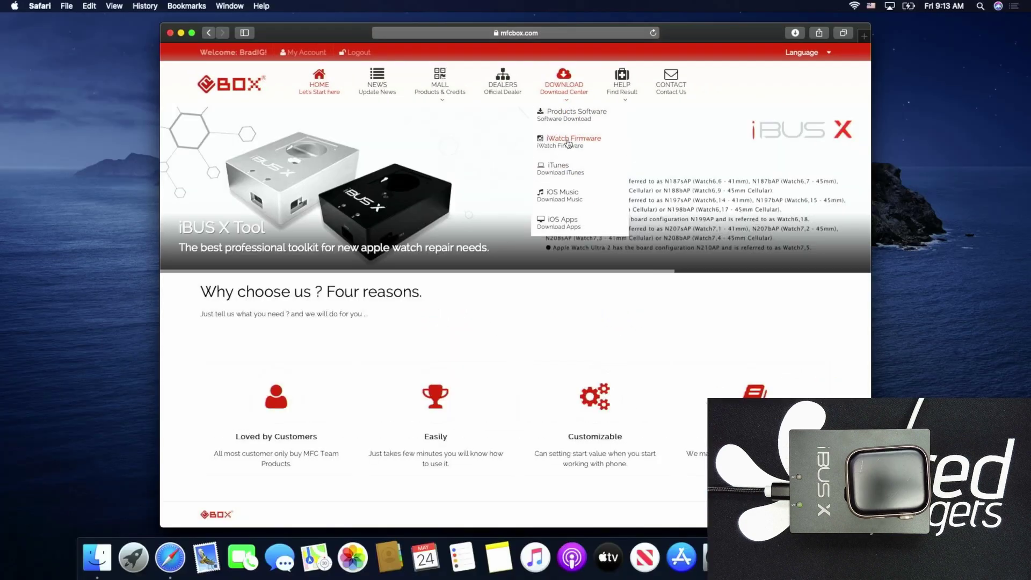
left_click(569, 139)
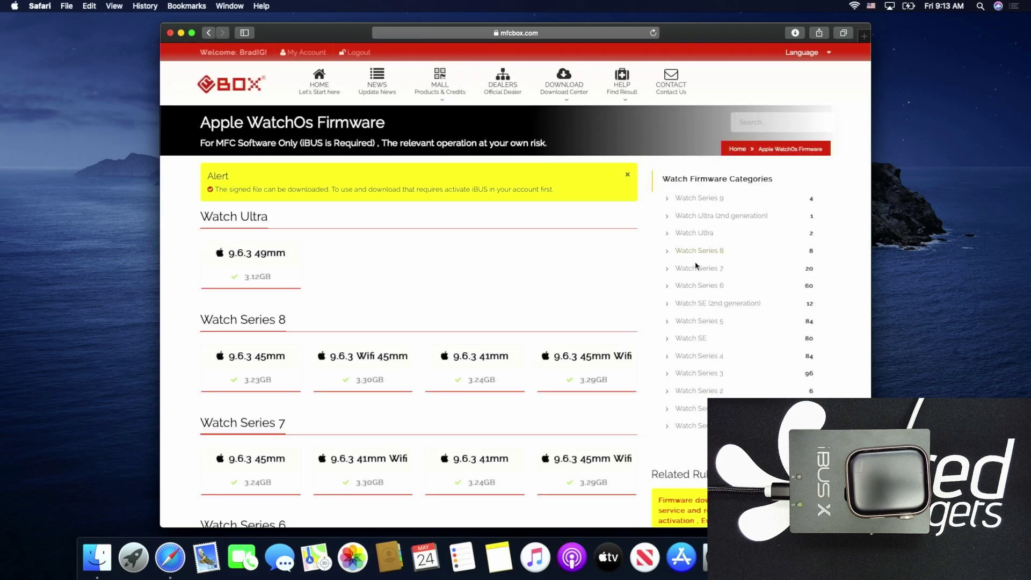
left_click(694, 271)
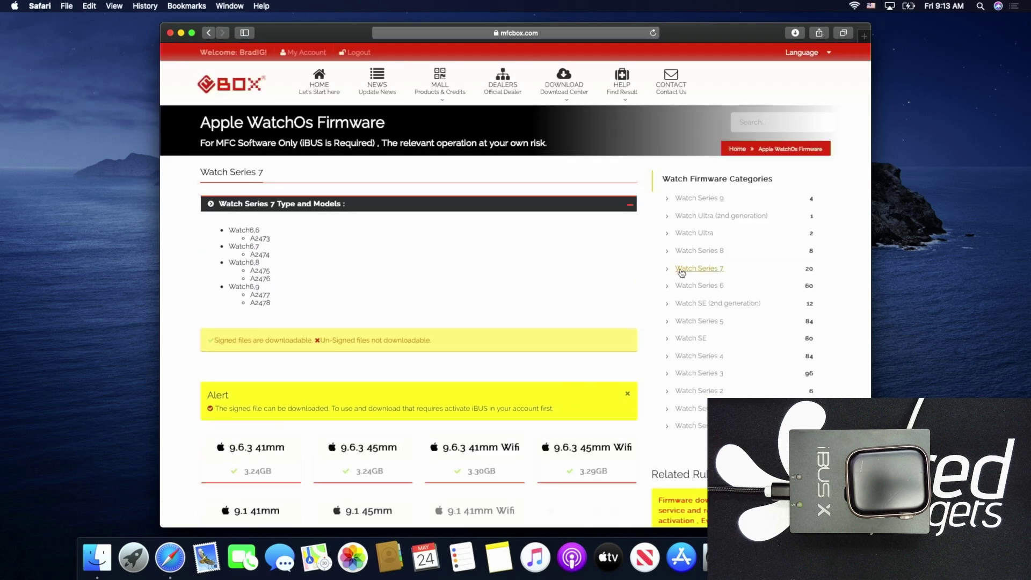
scroll(420, 367, "down", 5)
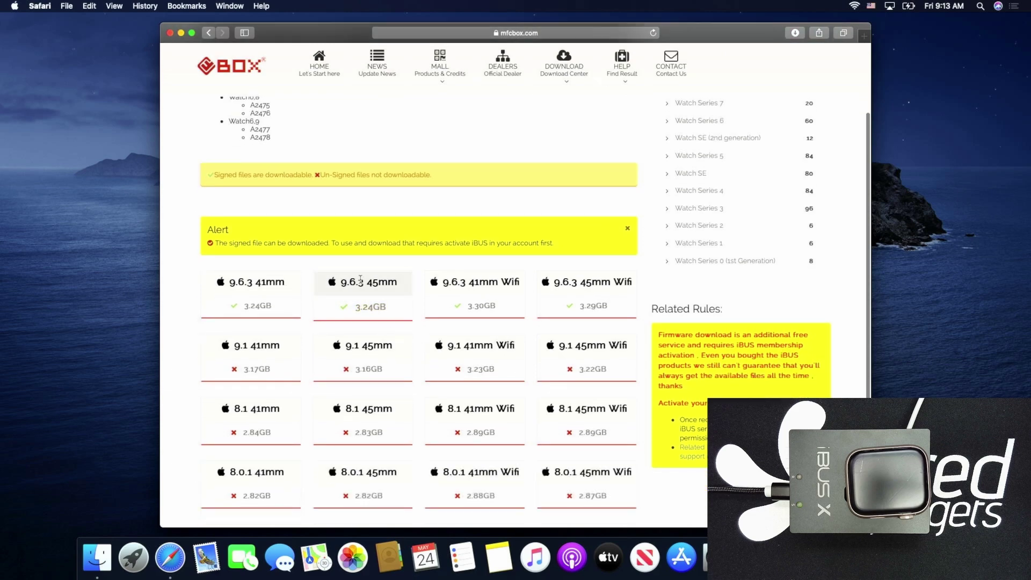
Download the 9.6.3 45mm restore firmware and check its download progress
left_click(365, 307)
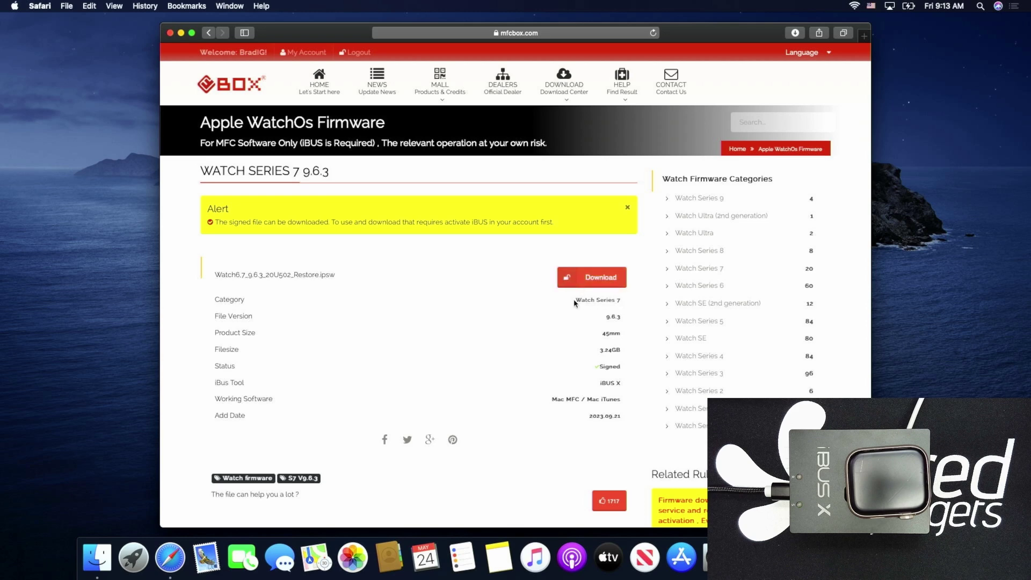
left_click(598, 274)
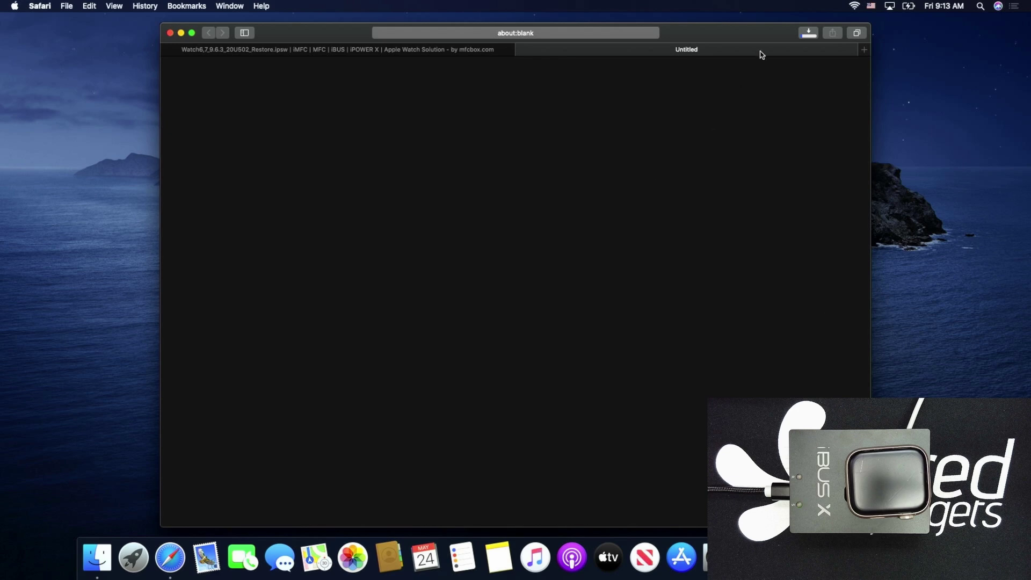
left_click(802, 37)
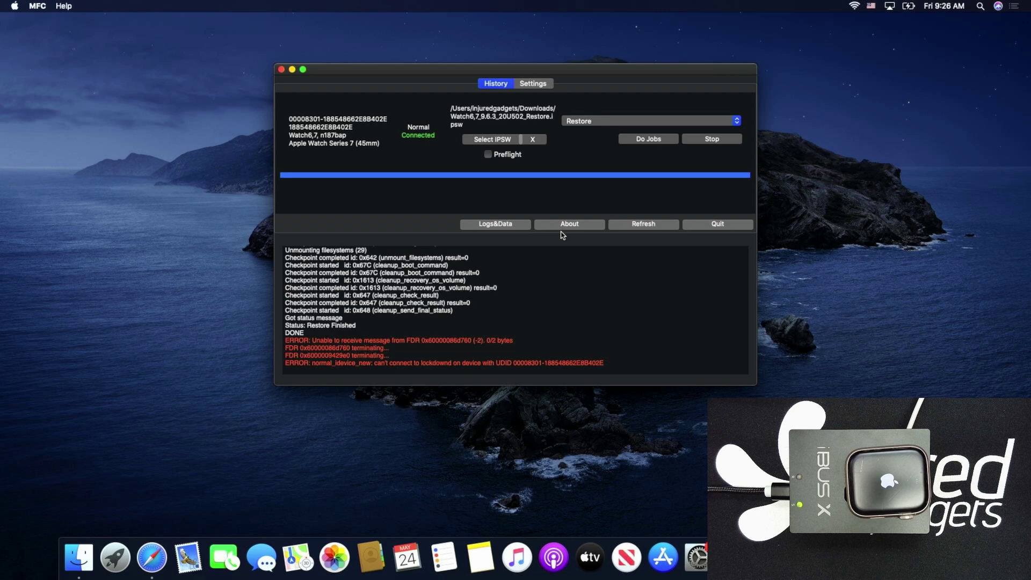
Set the operation to Read Info and run Do Jobs on the restored watch
left_click(591, 123)
left_click(586, 92)
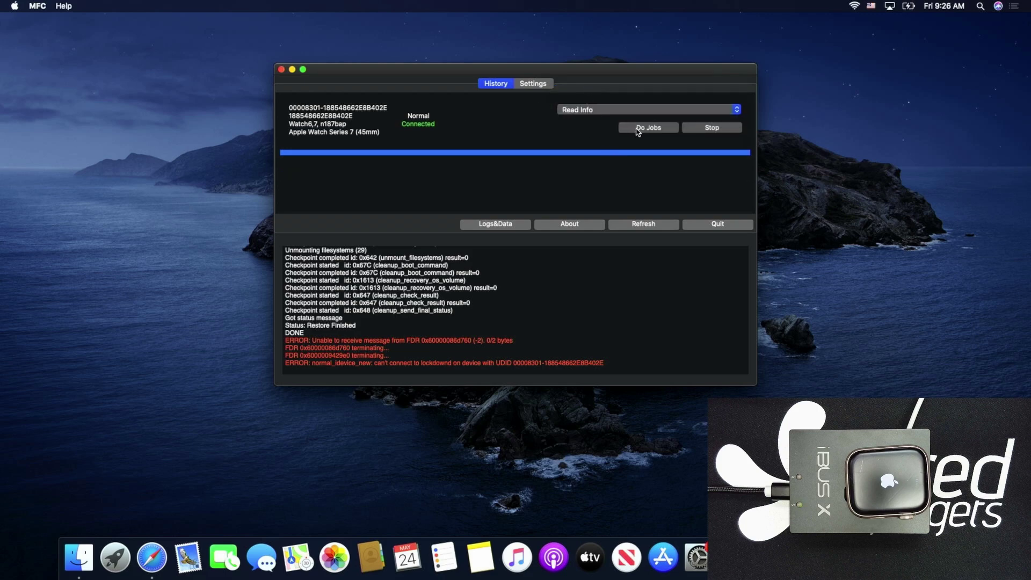
left_click(638, 129)
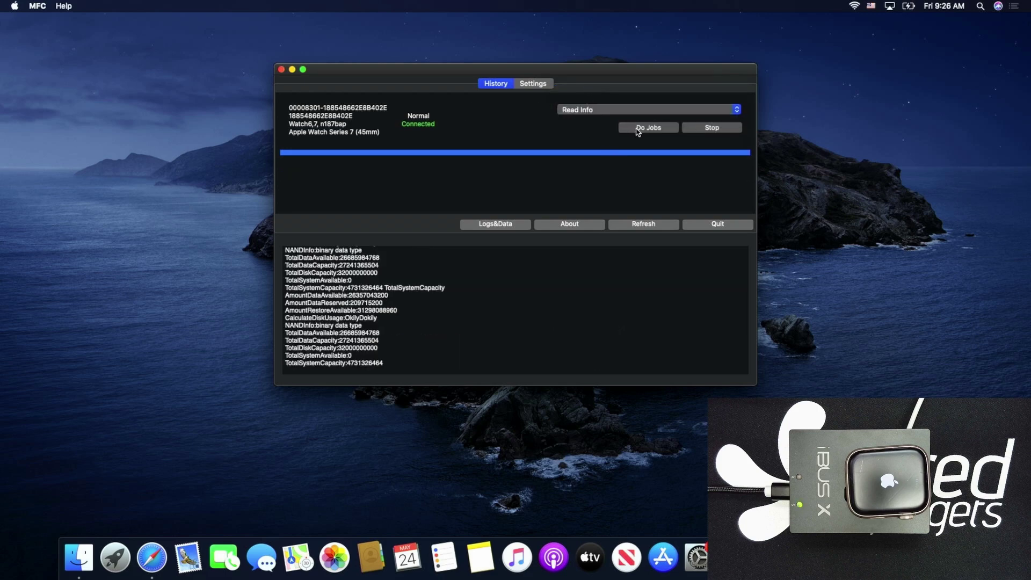
left_click(639, 130)
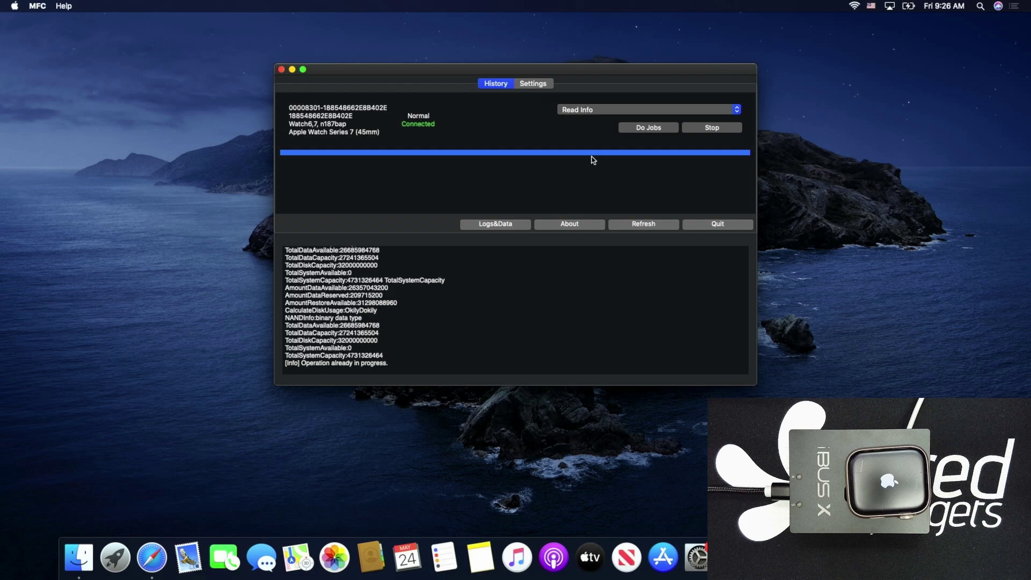
scroll(385, 268, "up", 5)
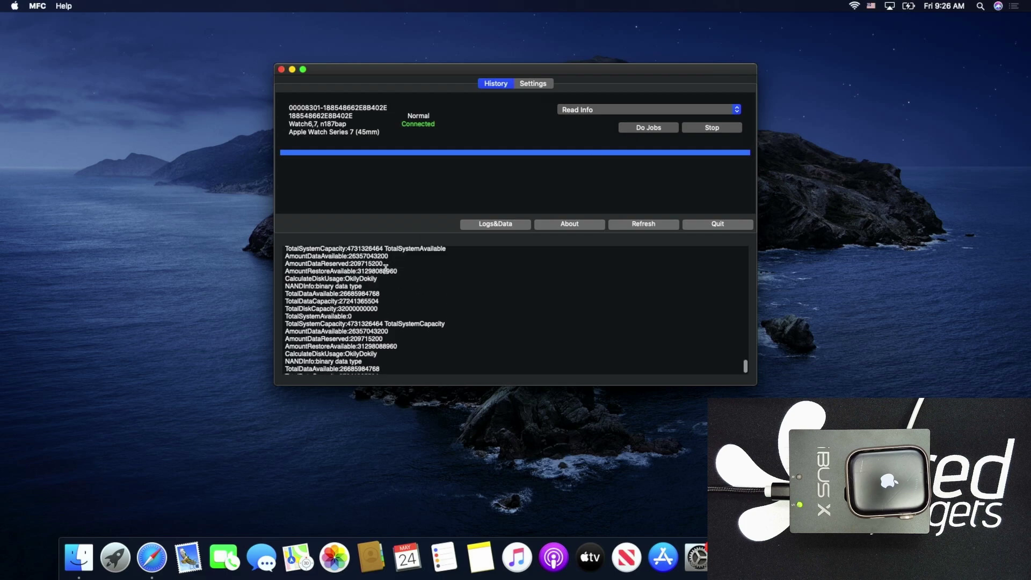
scroll(385, 269, "up", 8)
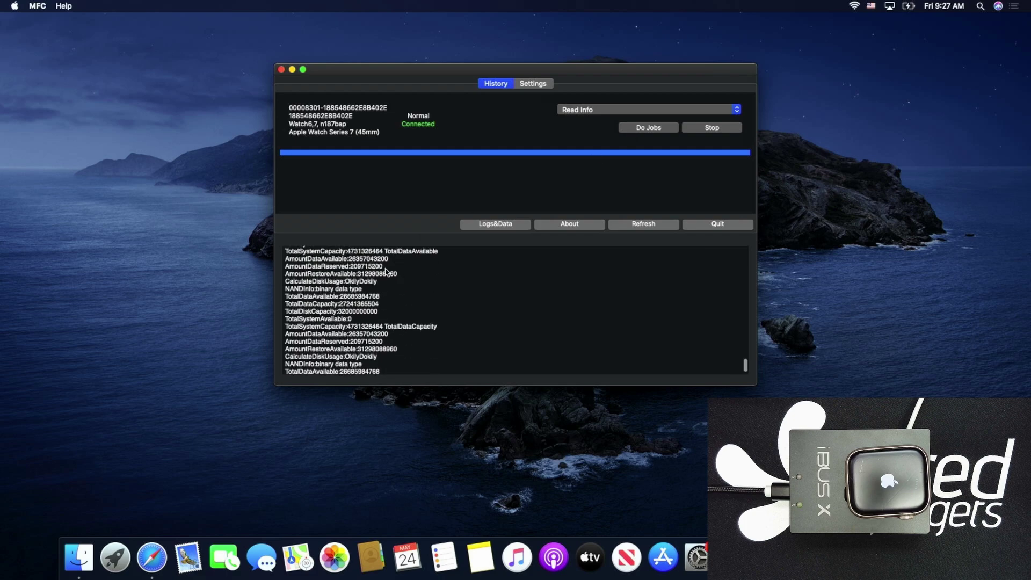
scroll(385, 272, "up", 6)
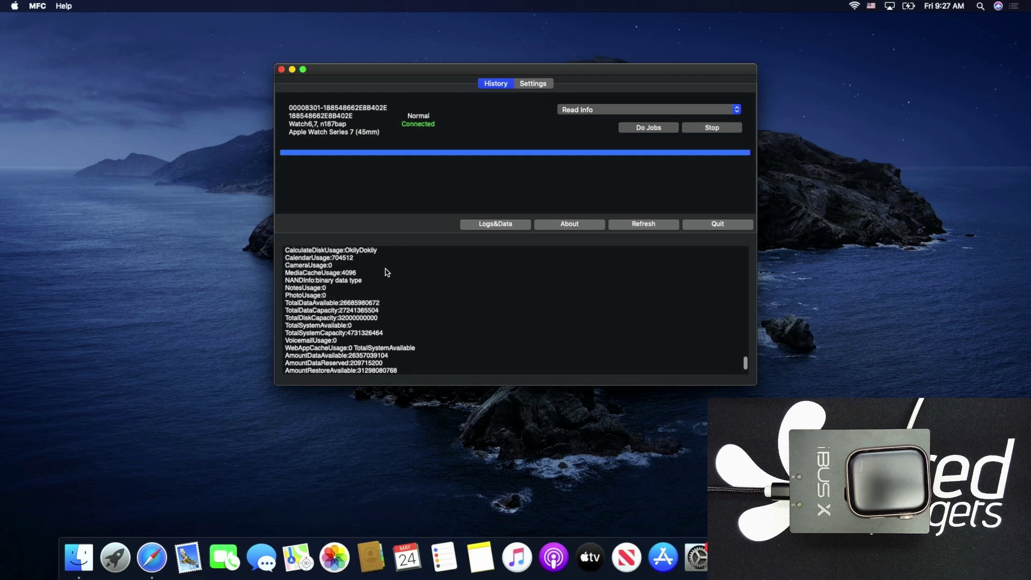
scroll(387, 271, "up", 8)
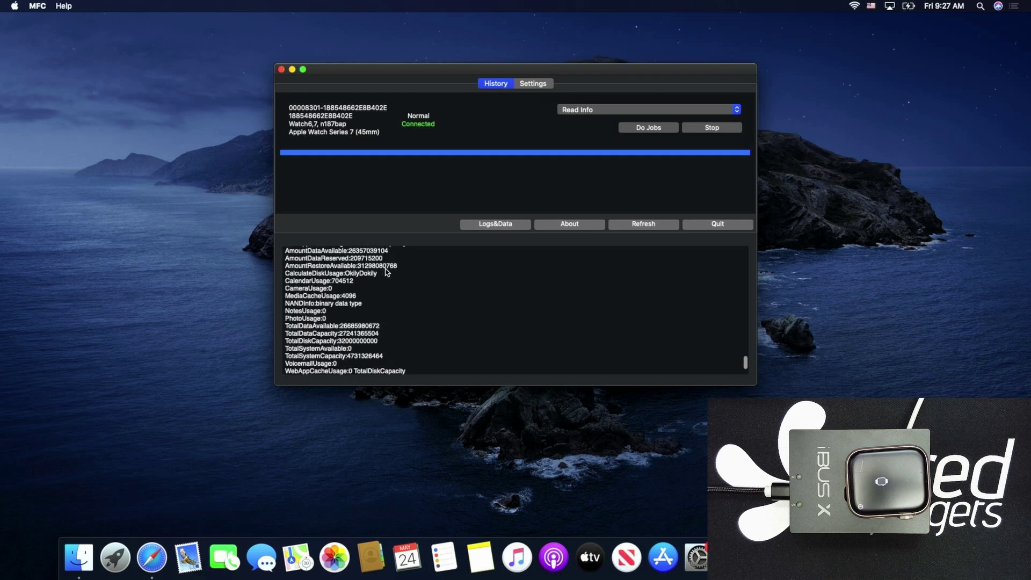
scroll(387, 272, "down", 10)
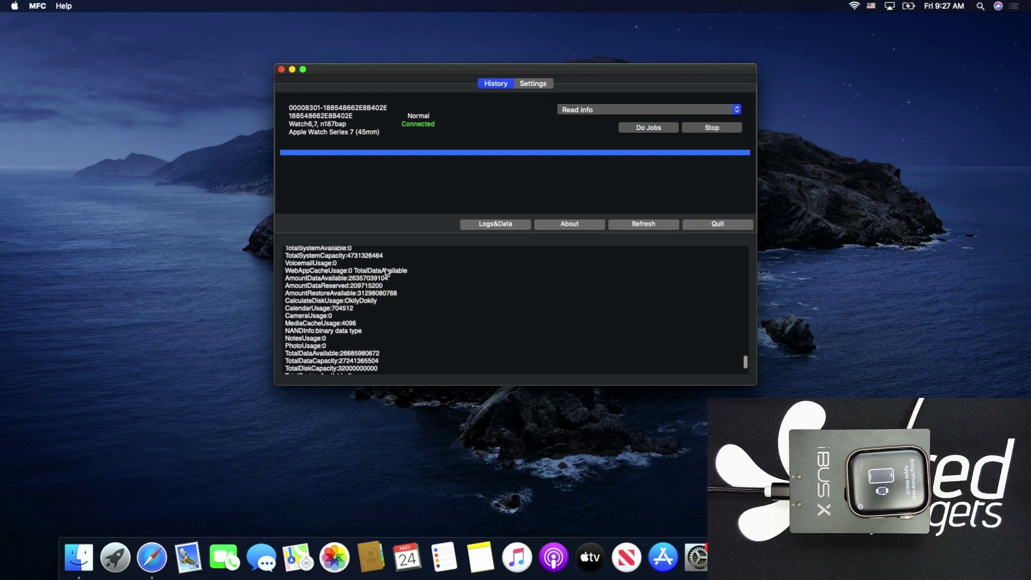
scroll(387, 271, "up", 10)
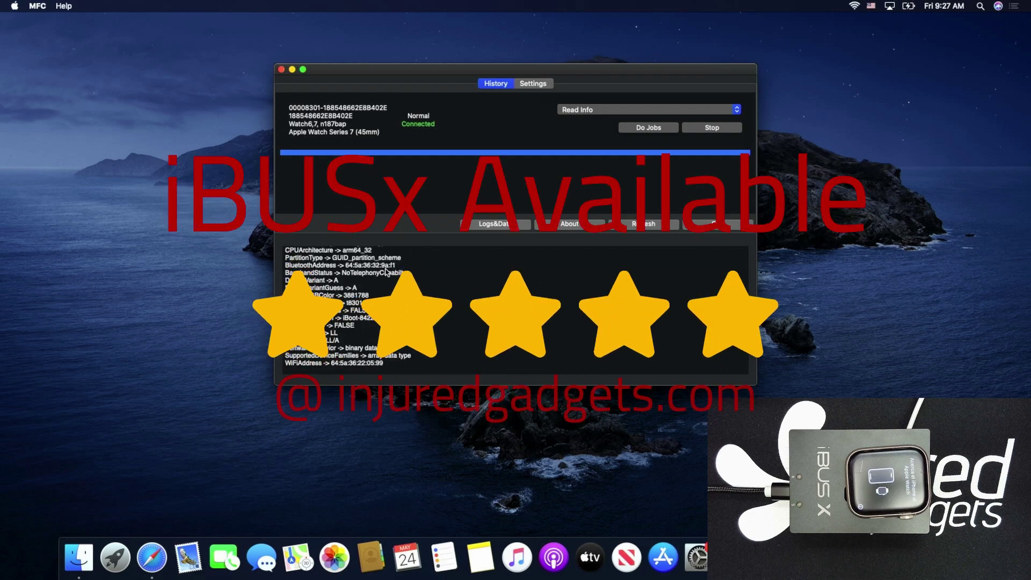
Scroll down the log past entries like Valid TRUE and ProhibitAppInstall FALSE to the Read Info finished line
scroll(387, 271, "down", 10)
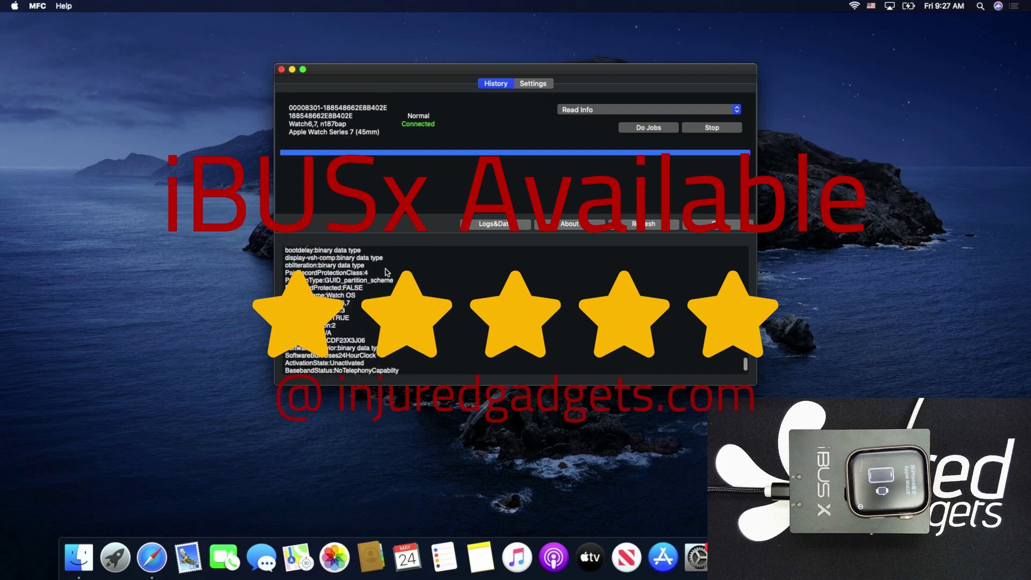
scroll(387, 271, "down", 5)
scroll(387, 272, "down", 1)
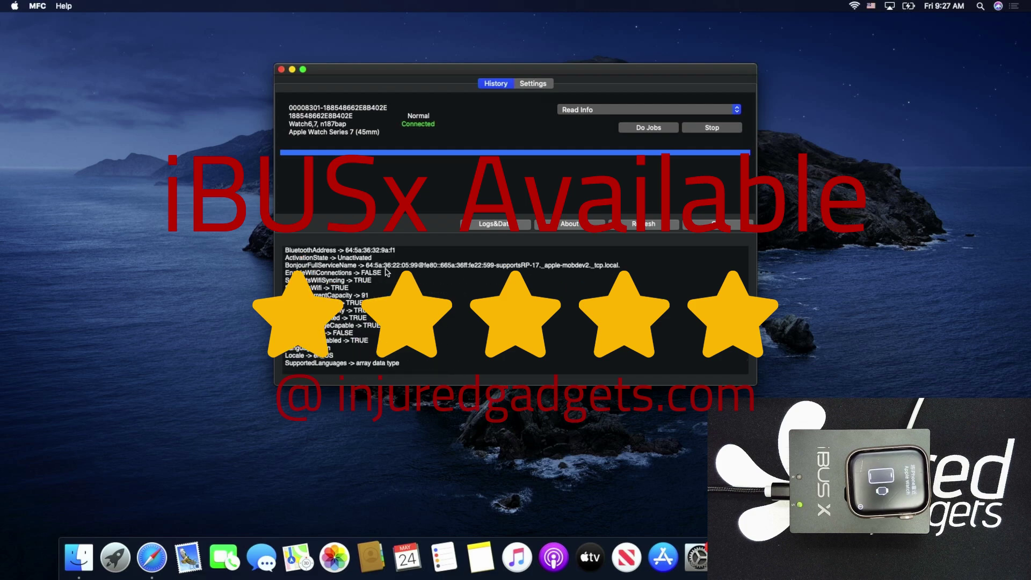
scroll(387, 271, "down", 5)
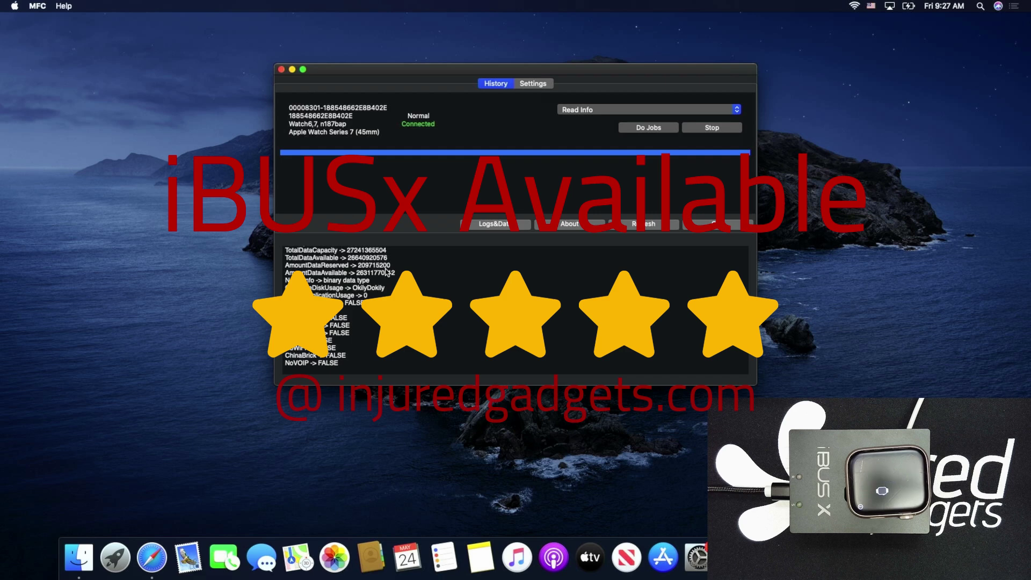
scroll(387, 271, "down", 1)
scroll(387, 272, "down", 10)
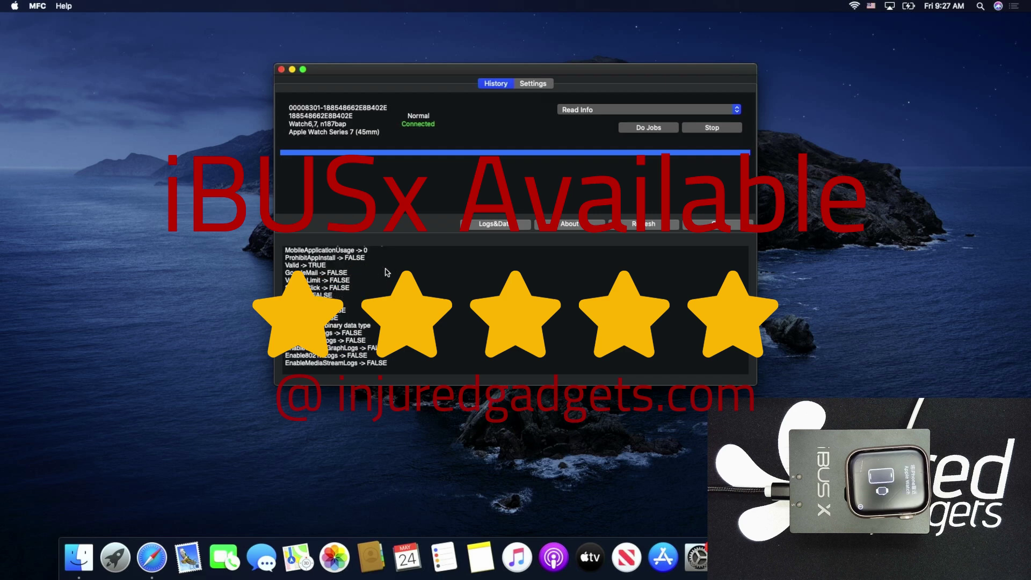